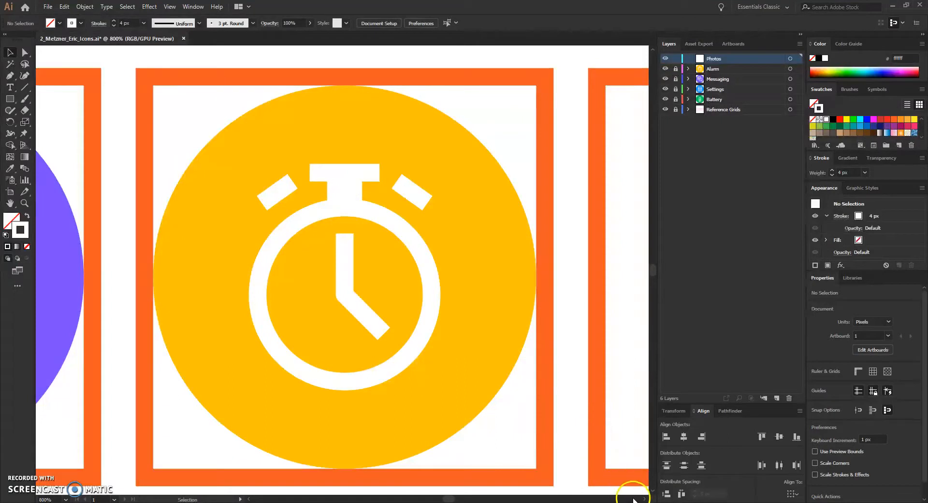
Bring the empty frame beside the alarm icon into view, choose the Ellipse tool, and set the fill color to #ff6f00.
left_click(644, 499)
left_click_drag(645, 498, 645, 499)
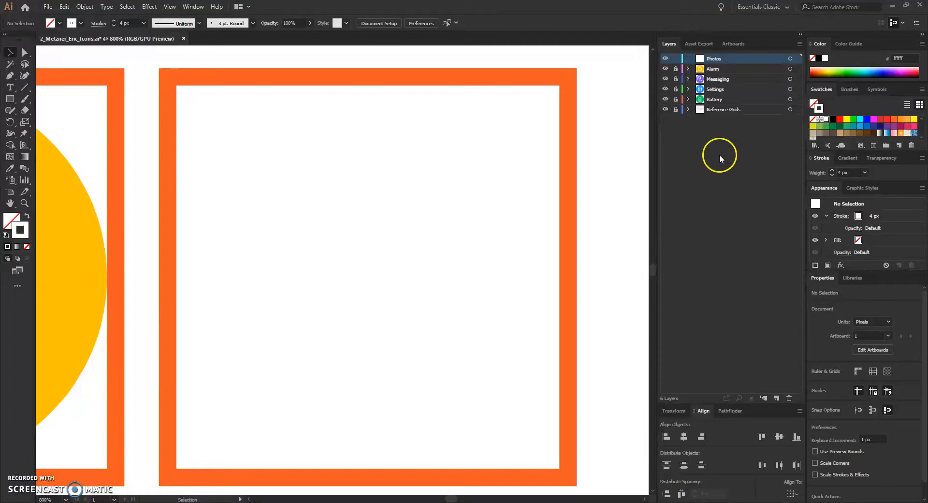
left_click(12, 100)
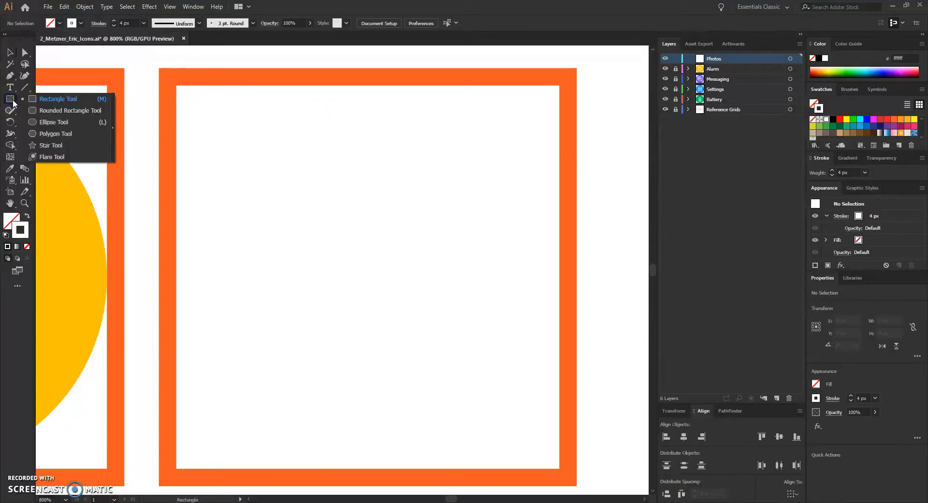
left_click_drag(13, 103, 55, 120)
left_click(6, 222)
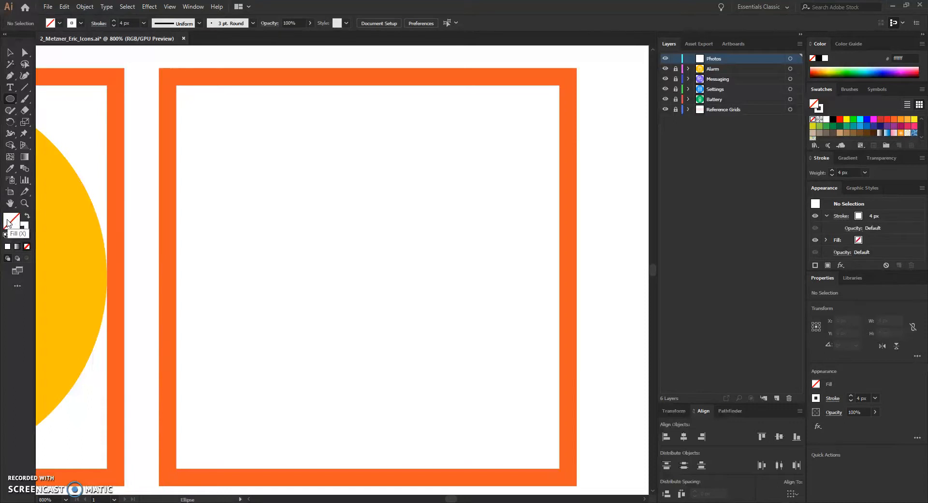
double_click(8, 222)
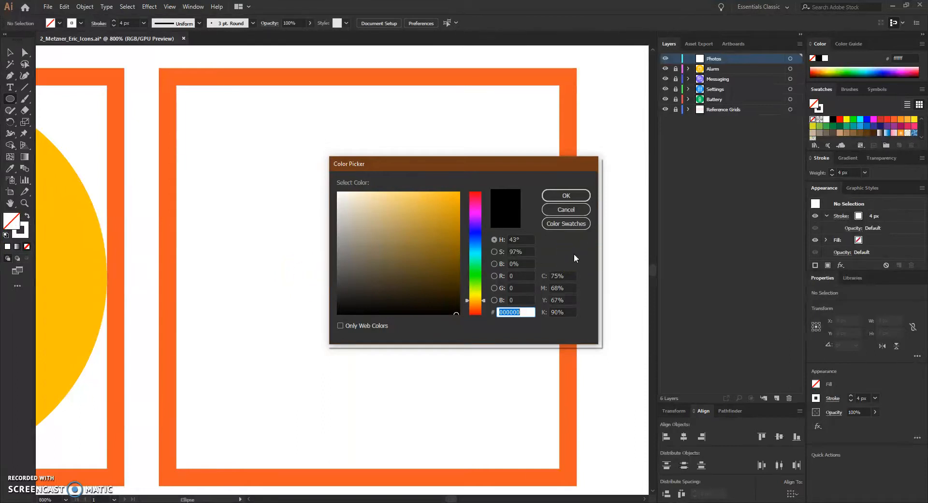
type("ff6f00")
left_click(565, 196)
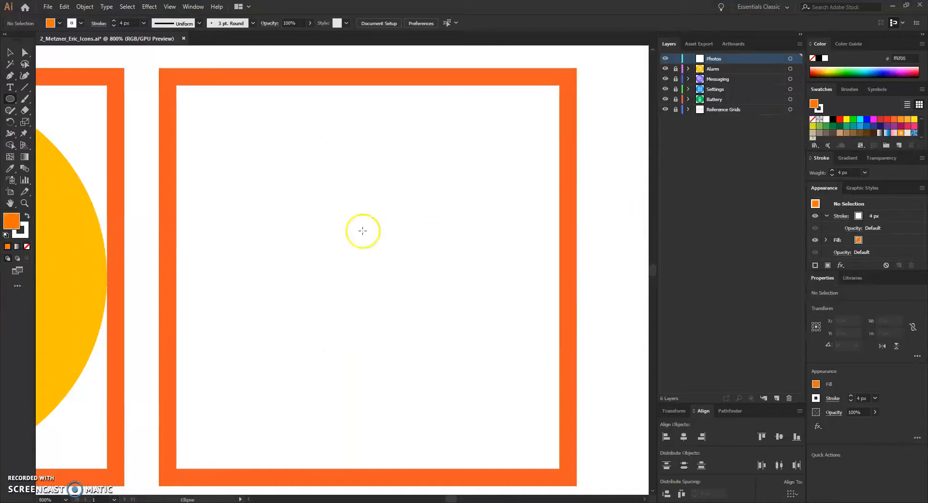
Create an 88 × 88 px circle on the Photos layer.
left_click(347, 232)
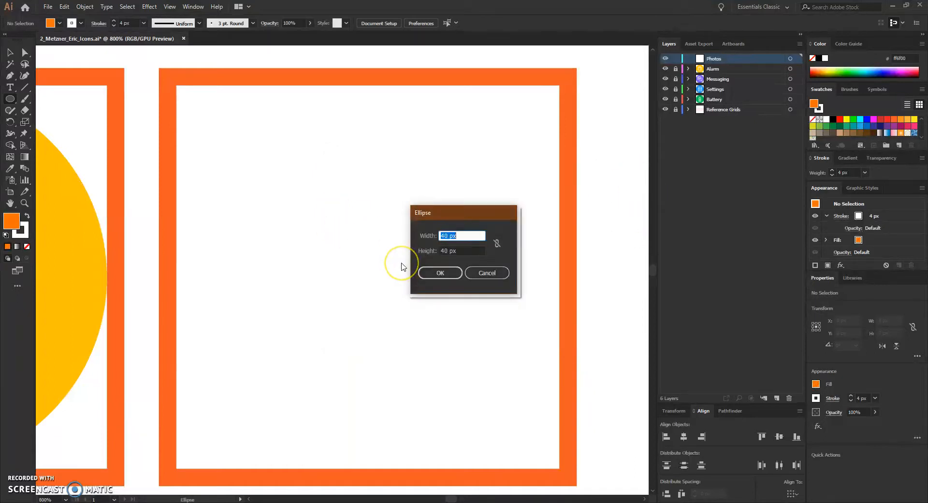
type("88")
key("Tab")
type("88")
left_click(436, 274)
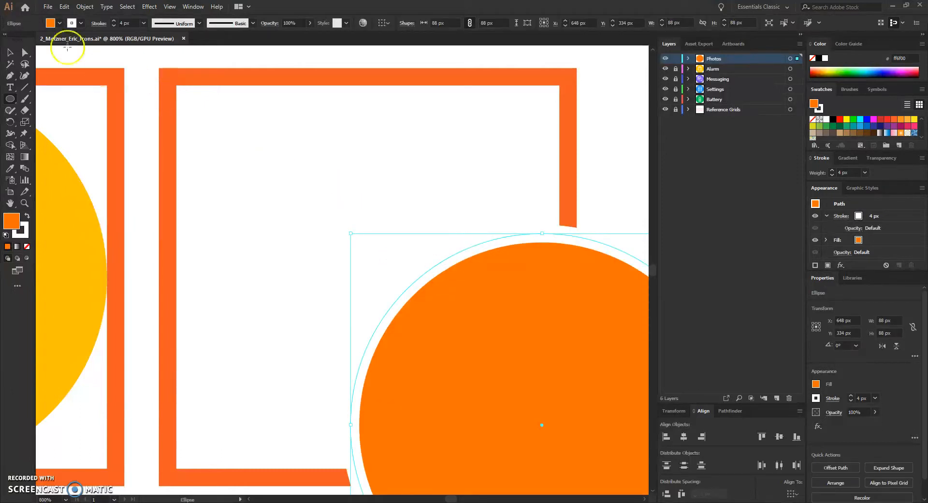
Remove the orange circle's stroke and move the circle so it fits centered inside the empty frame.
left_click(81, 23)
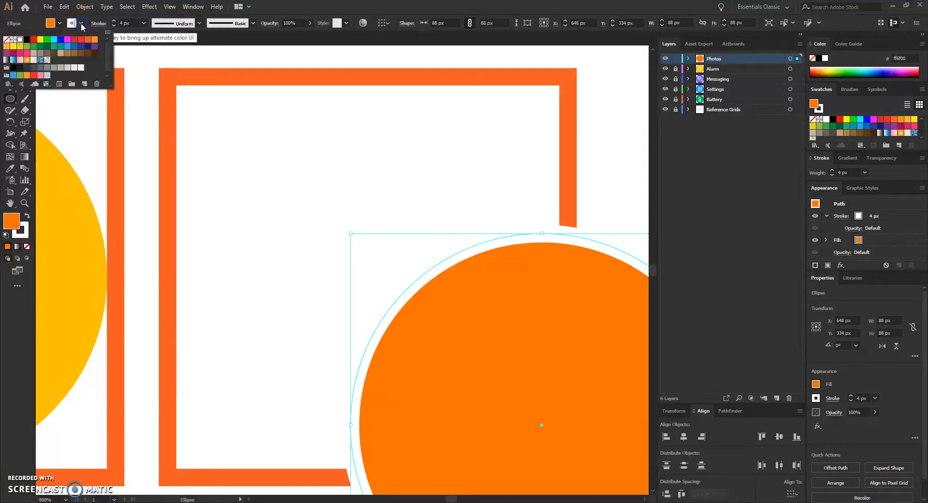
left_click(6, 40)
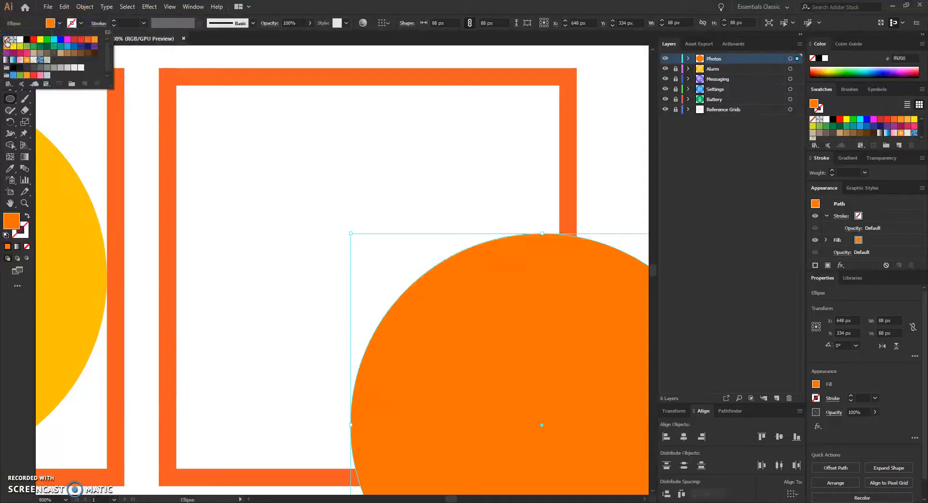
left_click(359, 8)
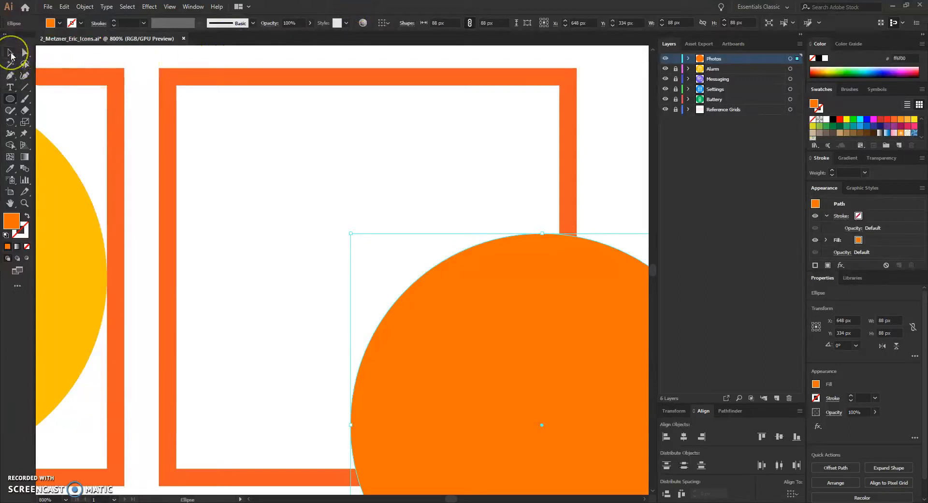
left_click(11, 53)
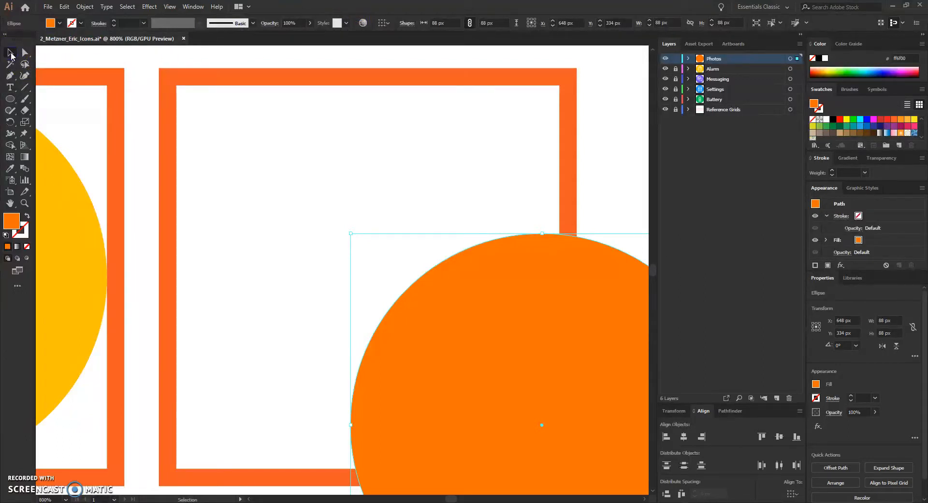
left_click_drag(473, 338, 303, 198)
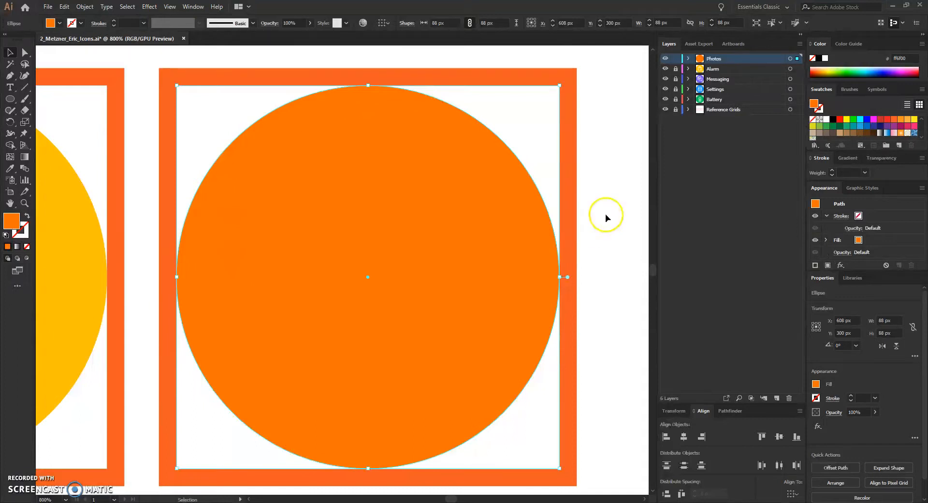
Create a 36 × 36 px square over the orange circle with the Rectangle tool.
left_click(10, 98)
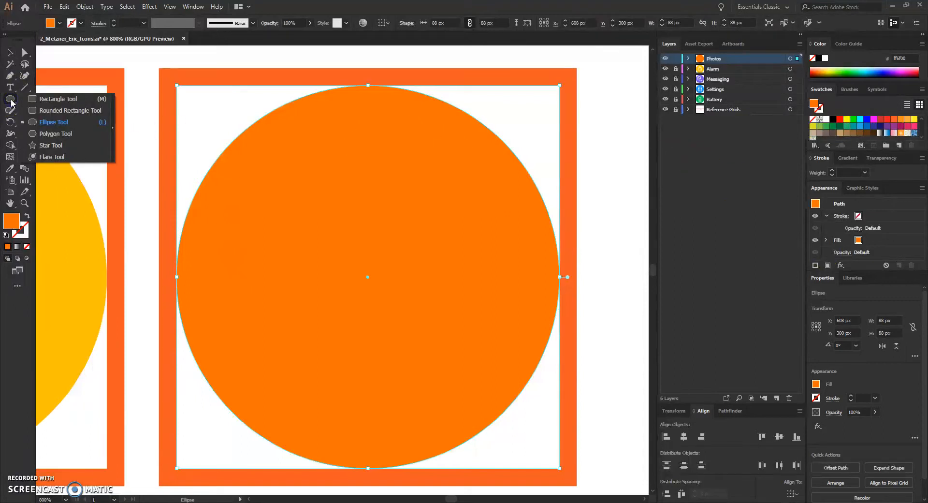
left_click(48, 98)
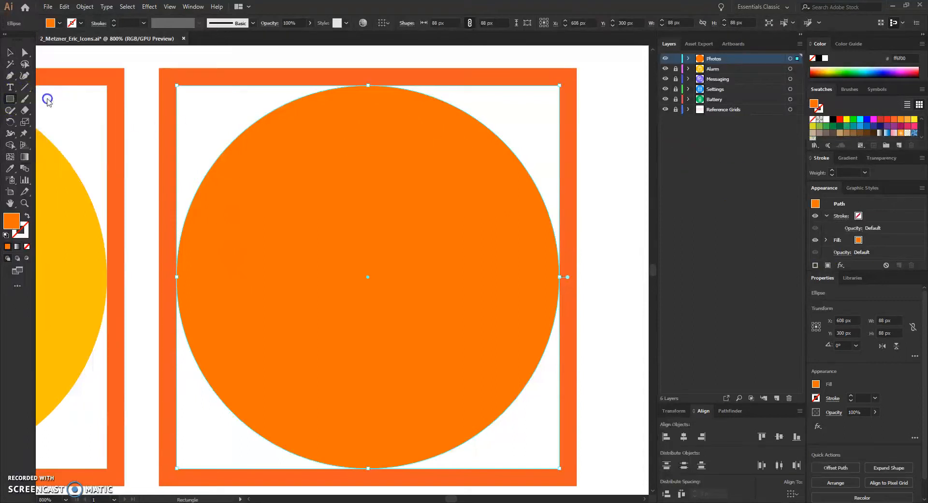
left_click(9, 103)
left_click(44, 100)
left_click(363, 196)
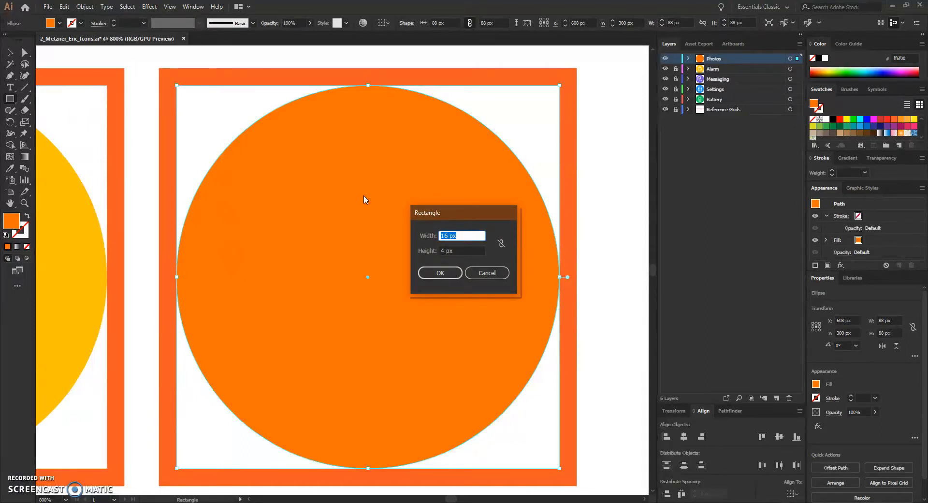
type("36")
key("Tab")
type("36")
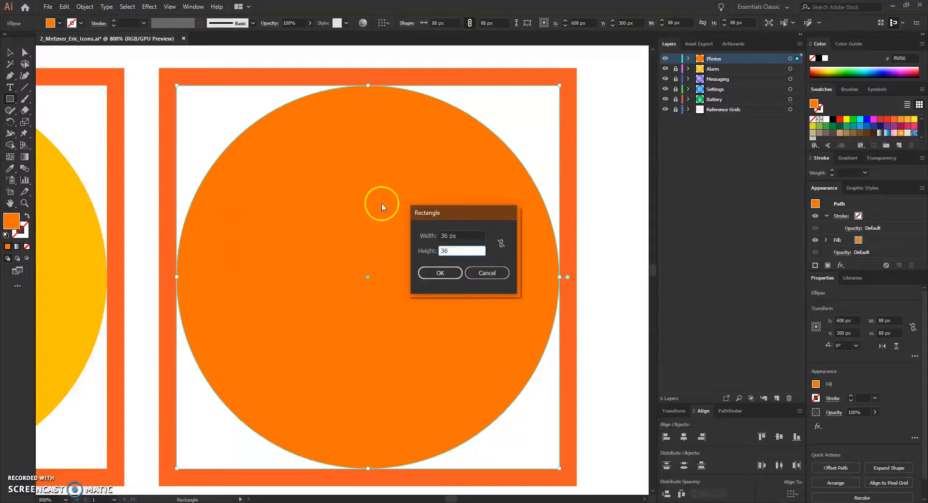
left_click(445, 272)
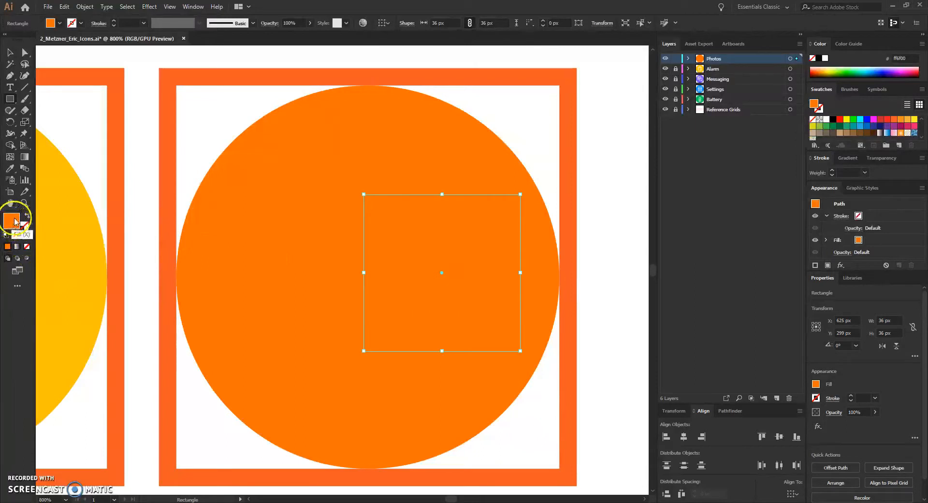
Set the square's fill color to white, #ffffff.
double_click(12, 222)
left_click(416, 351)
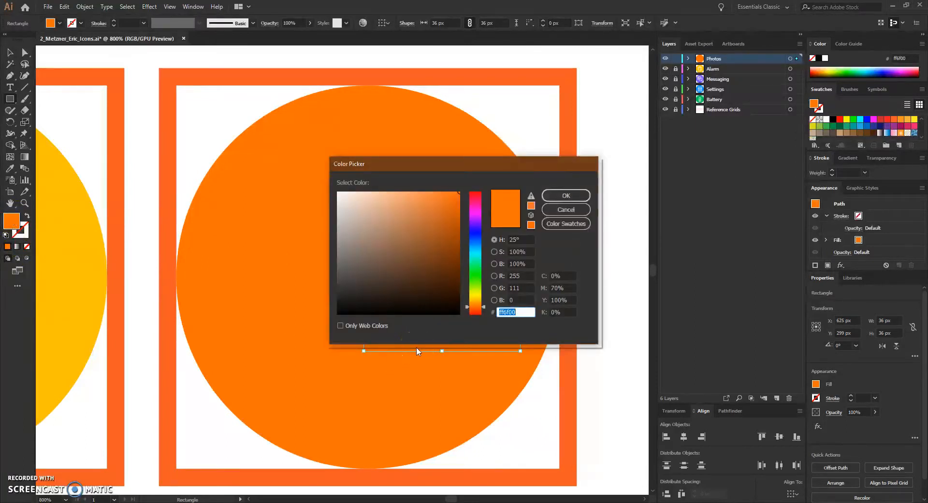
type("ffffff")
key("Return")
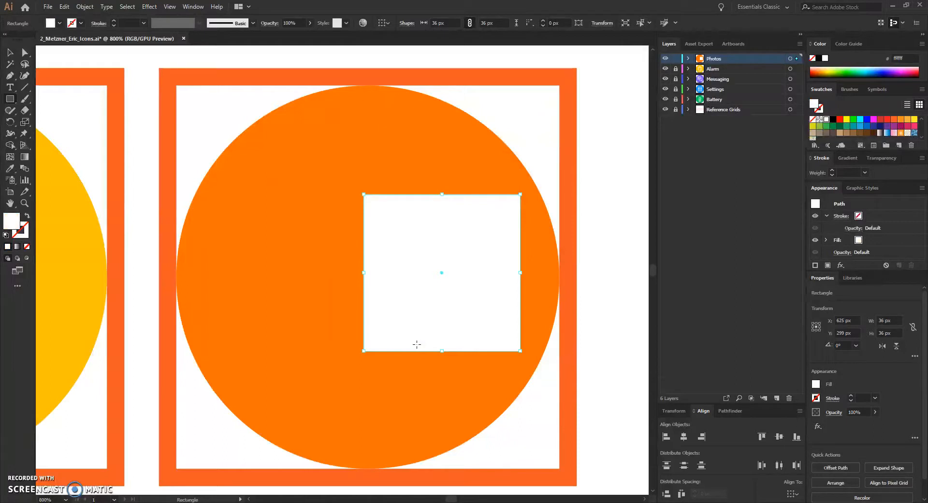
Nudge the white square to X 608, Y 274 px, centering it horizontally with its upper edge level with the circle's top.
key("Left")
key("Left")
key("Left")
key("Left")
key("Left")
key("Left")
key("Left")
key("Left")
key("Left")
key("Left")
key("Left")
key("Left")
key("Left")
key("Left")
key("Left")
key("Left")
key("Left")
key("Left")
key("Left")
key("Left")
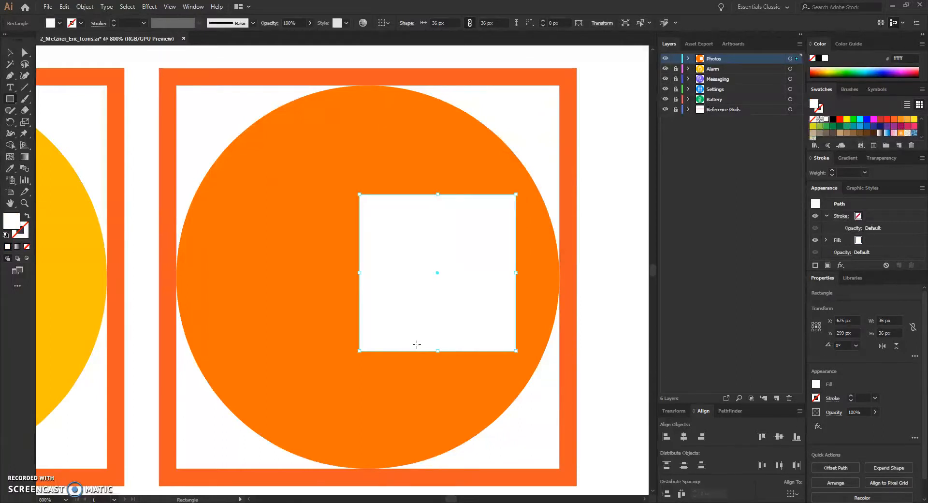
key("Up")
key("Up")
key("Up")
key("Up")
key("Up")
key("Up")
key("Up")
key("Up")
key("Up")
key("Up")
key("Up")
key("Up")
key("Up")
key("Up")
key("Up")
key("Up")
key("Up")
key("Up")
key("Up")
key("Up")
key("Up")
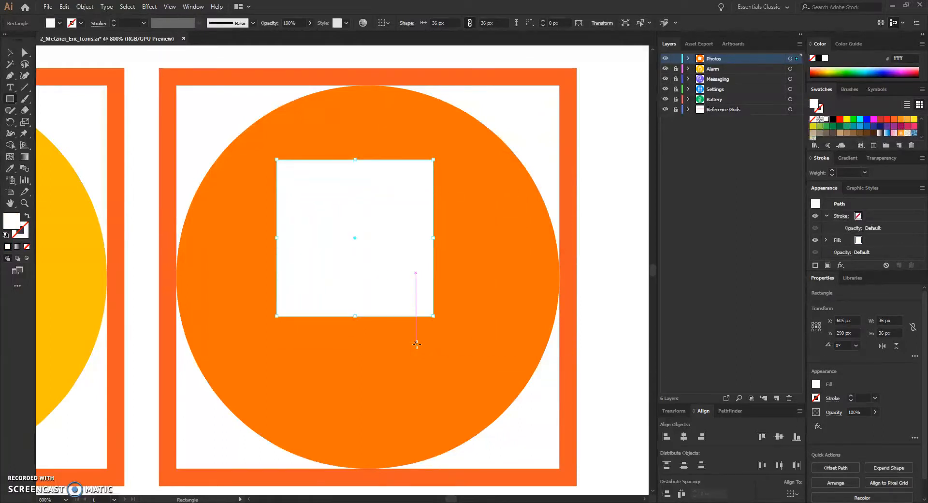
key("Right")
key("Down")
key("Down")
key("Down")
key("Down")
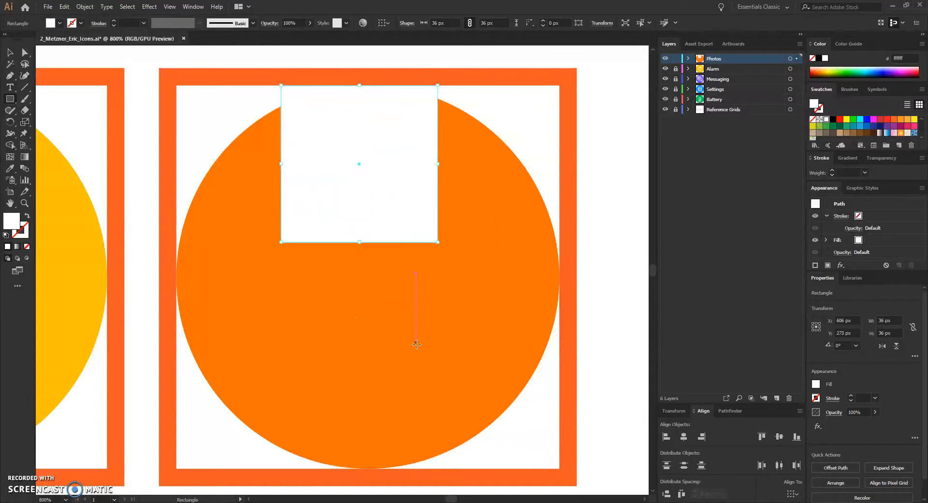
key("Right")
key("Right")
key("Up")
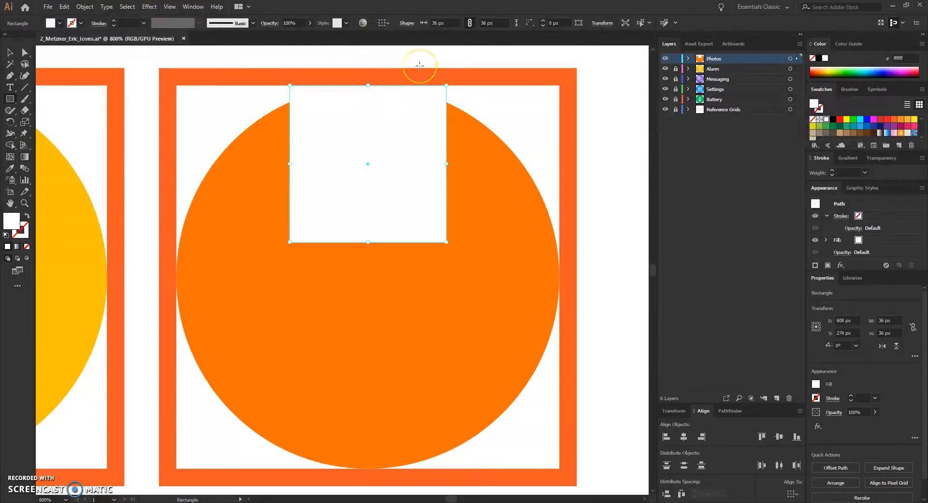
Nudge the white square straight down 20 px to Y 294 px.
key("Down")
key("Down")
key("Down")
key("Down")
key("Down")
key("Down")
key("Down")
key("Down")
key("Down")
key("Down")
key("Down")
key("Down")
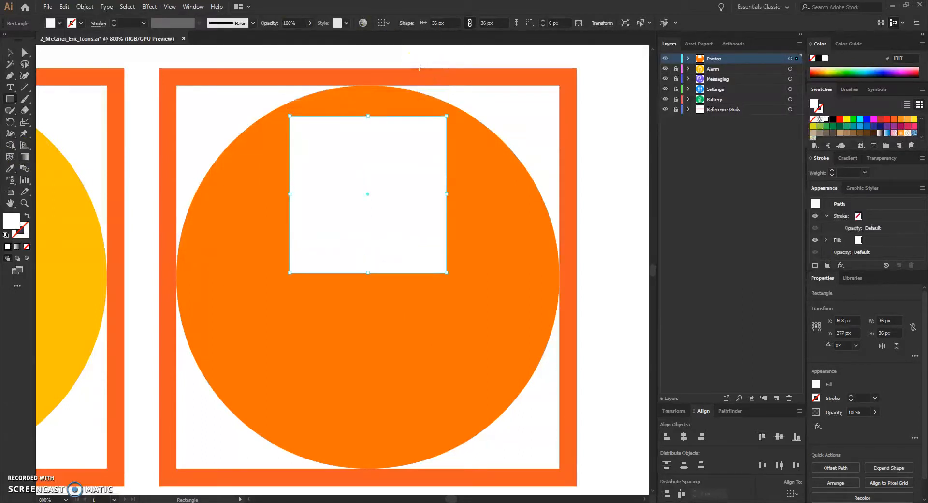
key("Down")
key("Down")
key("Down")
key("Down")
key("Down")
key("Down")
key("Down")
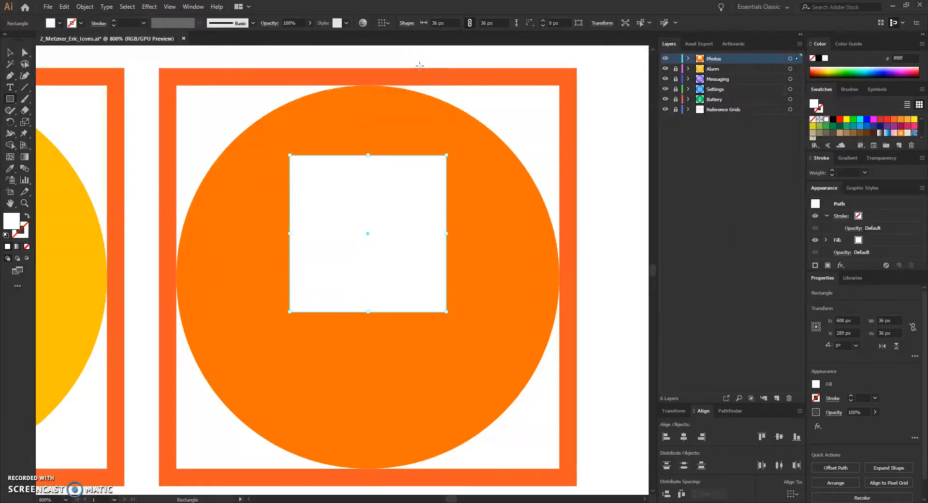
key("Down")
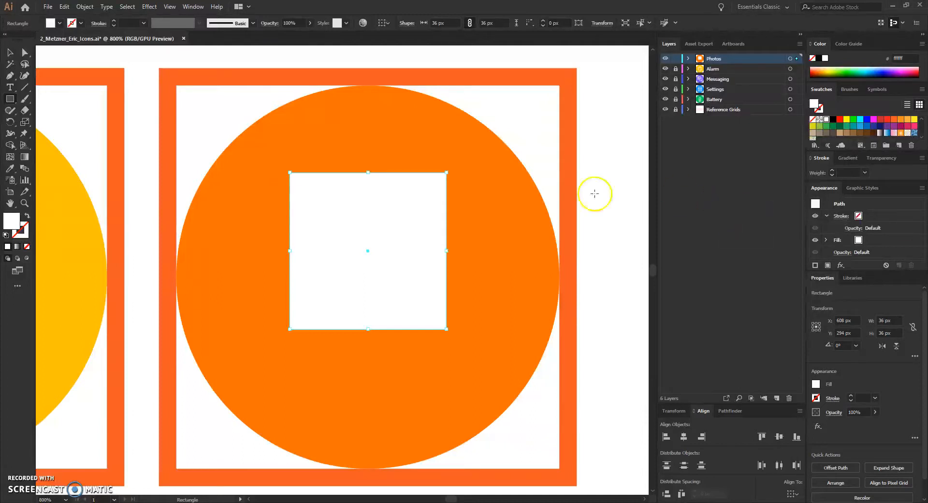
Swap the square's fill and stroke to leave a white outline, and set the stroke weight to 4 px.
key("shift+x")
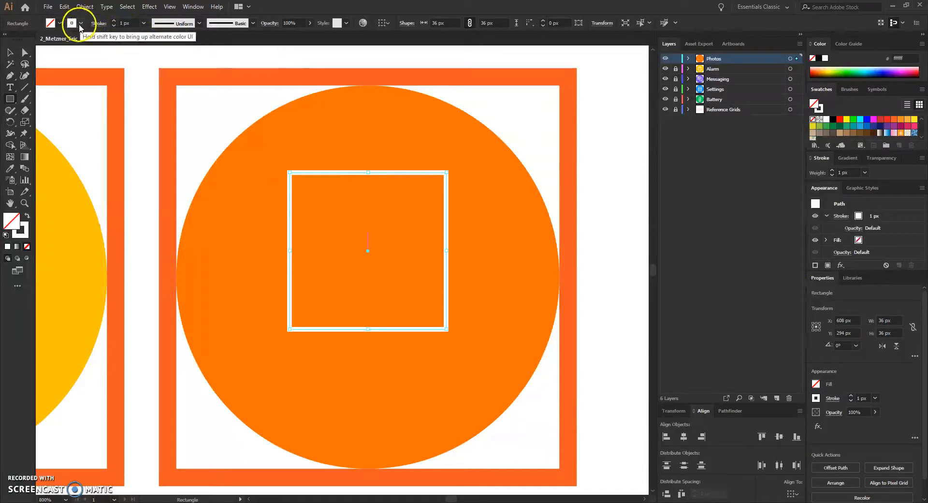
left_click(114, 21)
left_click(115, 21)
left_click(115, 21)
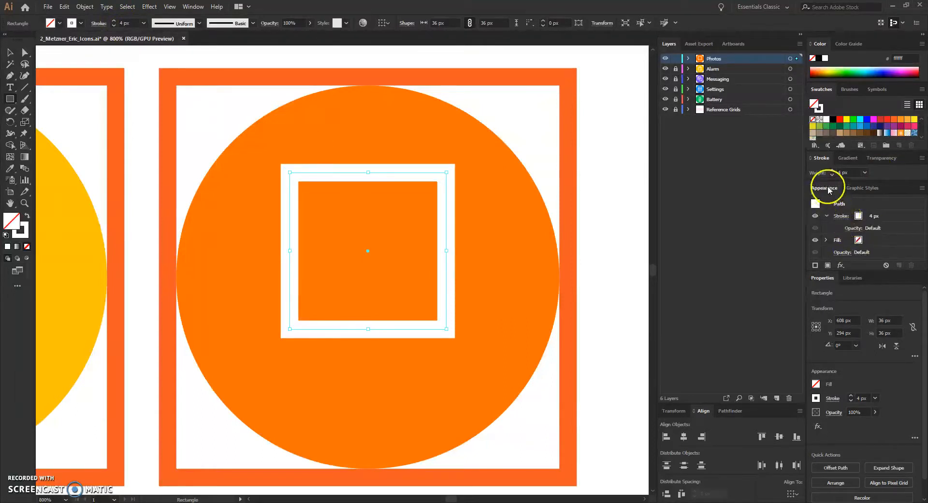
Change the square outline's stroke corners to round join.
left_click(841, 216)
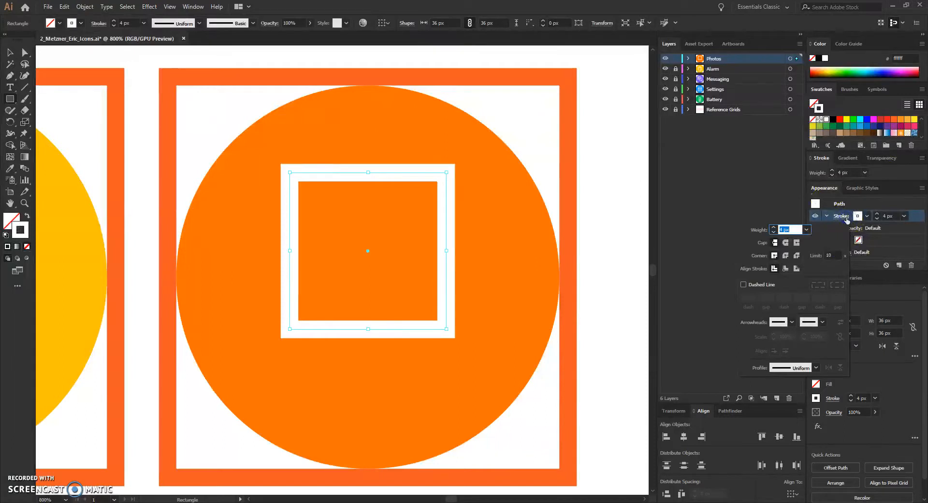
left_click(787, 256)
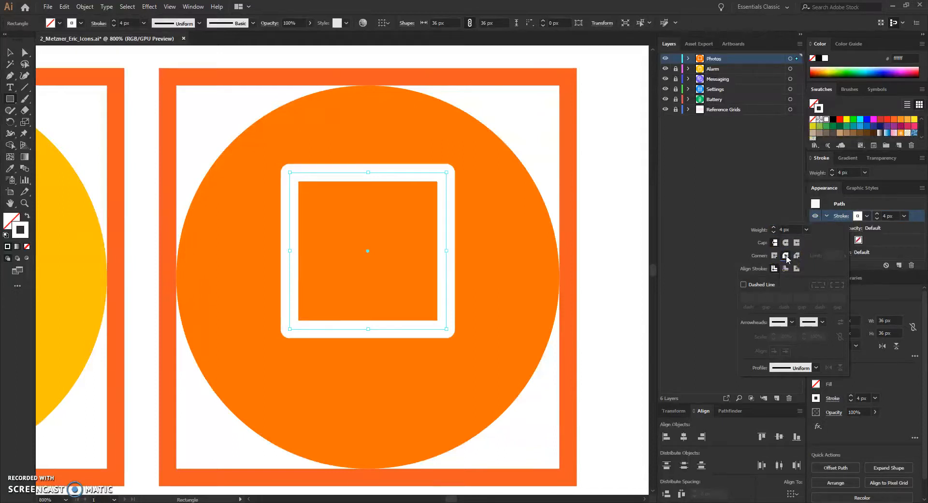
left_click(881, 203)
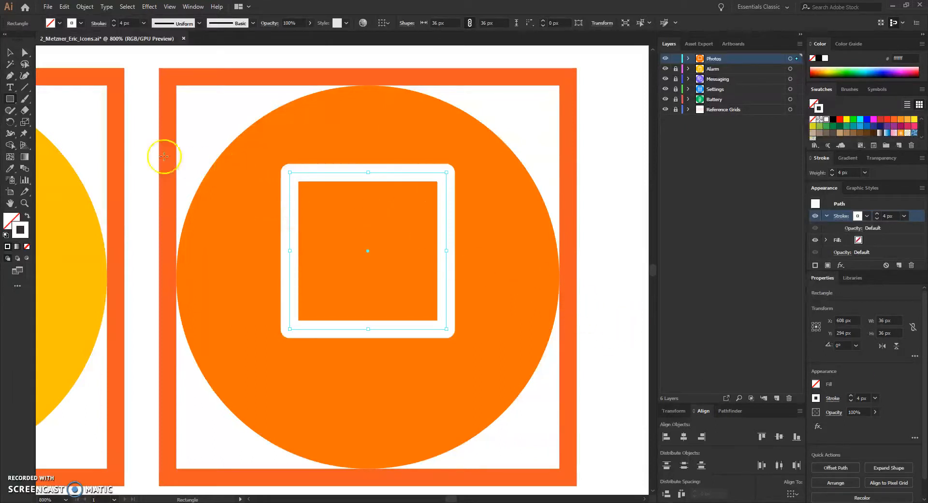
Draw a horizontal line 36 px long below the square at Y 320 px with the Pen tool, matching the square path's width.
left_click(10, 76)
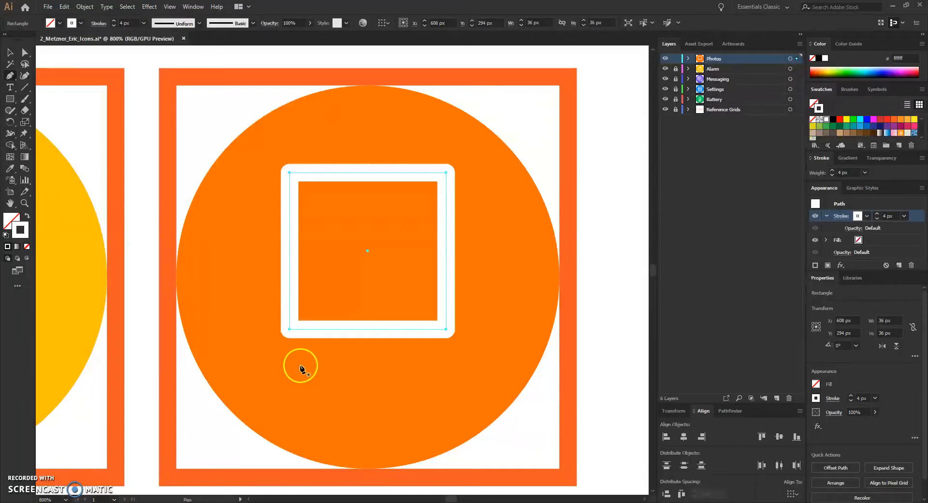
left_click(289, 364)
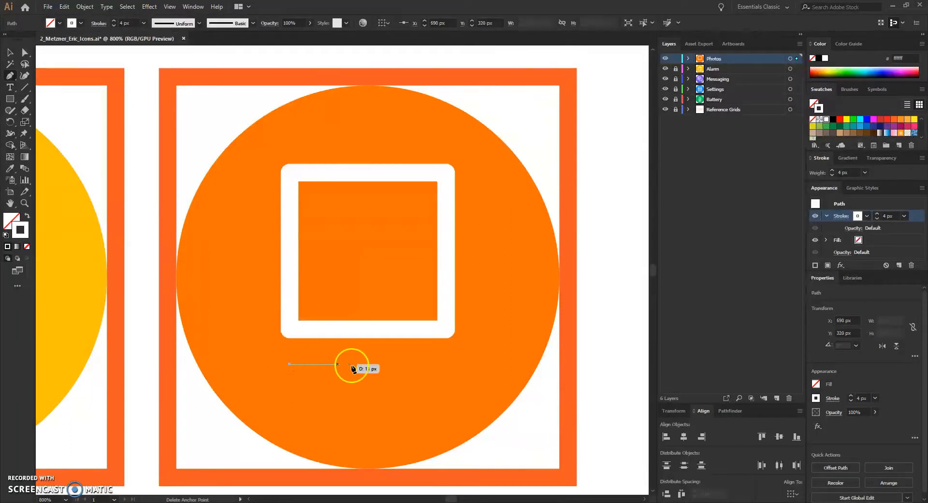
left_click(447, 363)
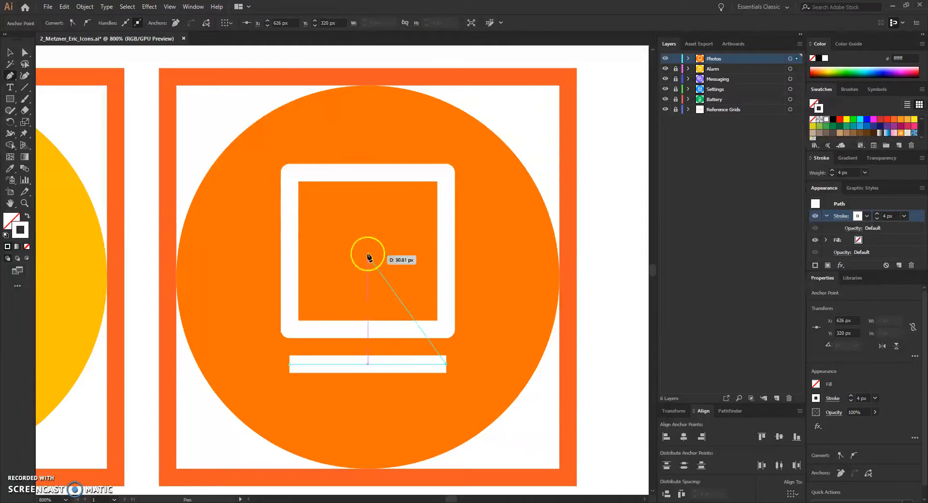
left_click(327, 242, "ctrl")
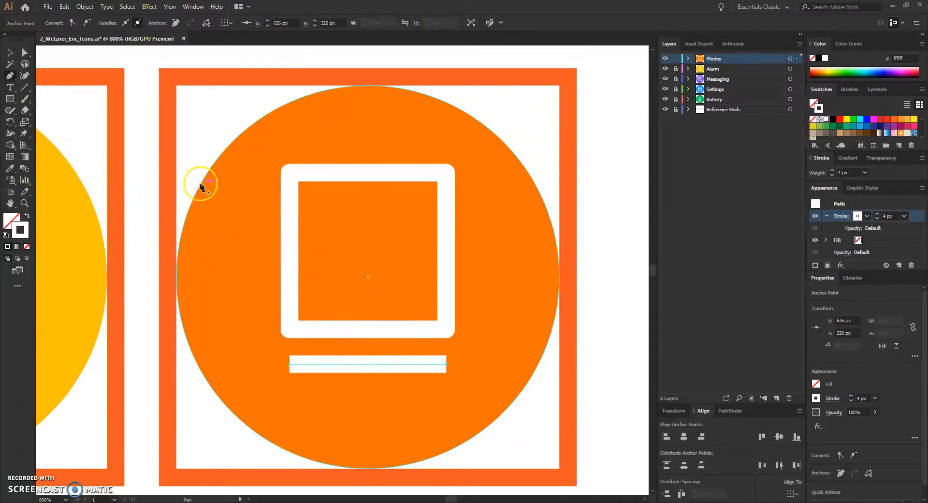
Nudge the horizontal line straight up 16 px to Y 304 px inside the square, and save the file.
key("Up")
key("Down")
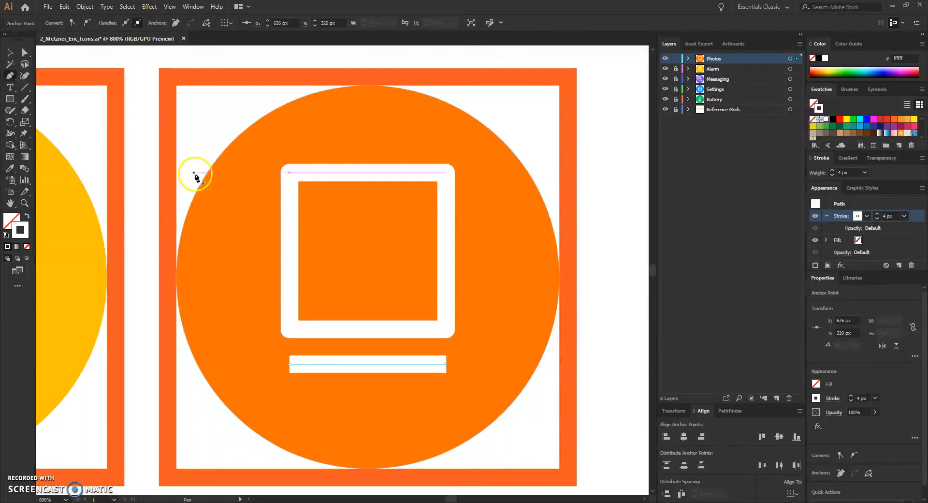
left_click(10, 57)
left_click(350, 370)
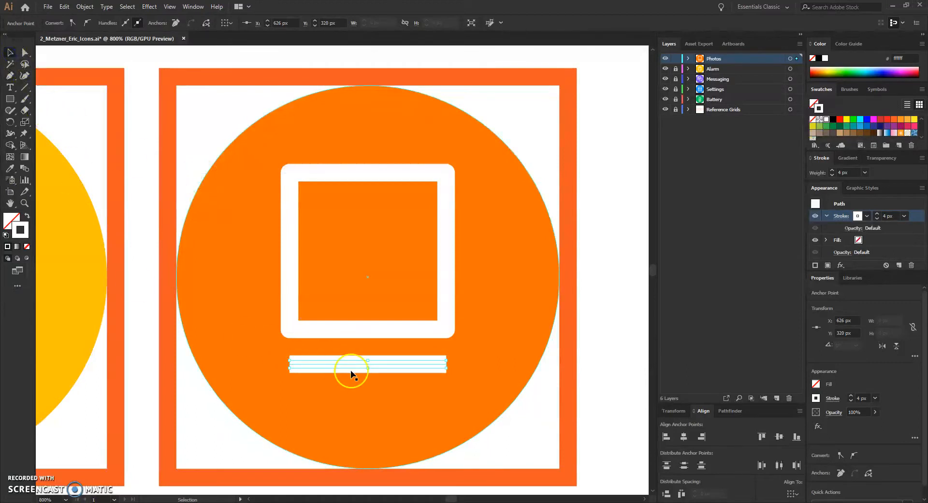
left_click(379, 368)
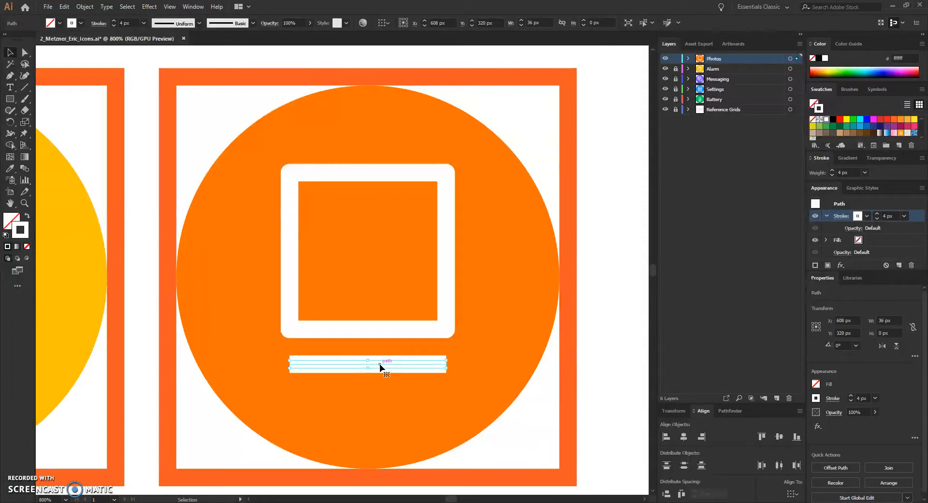
key("Up")
key("Up")
key("Up")
key("Up")
key("Up")
key("Up")
key("Up")
key("Up")
key("Up")
key("Up")
key("Up")
key("Up")
key("Up")
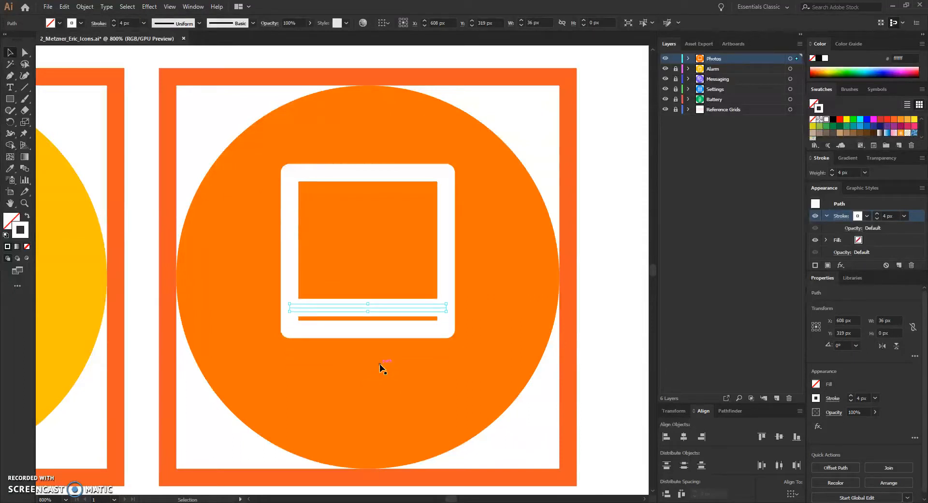
key("Down")
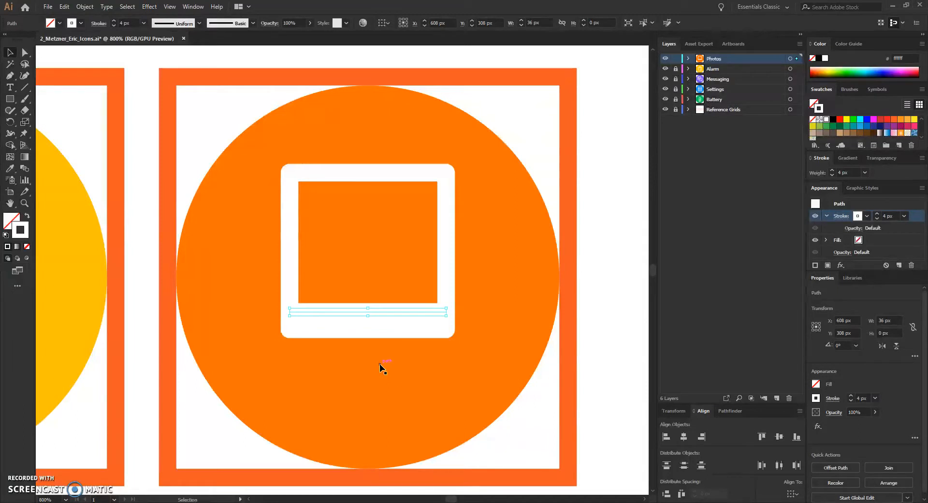
key("Up")
key("Up")
key("Up")
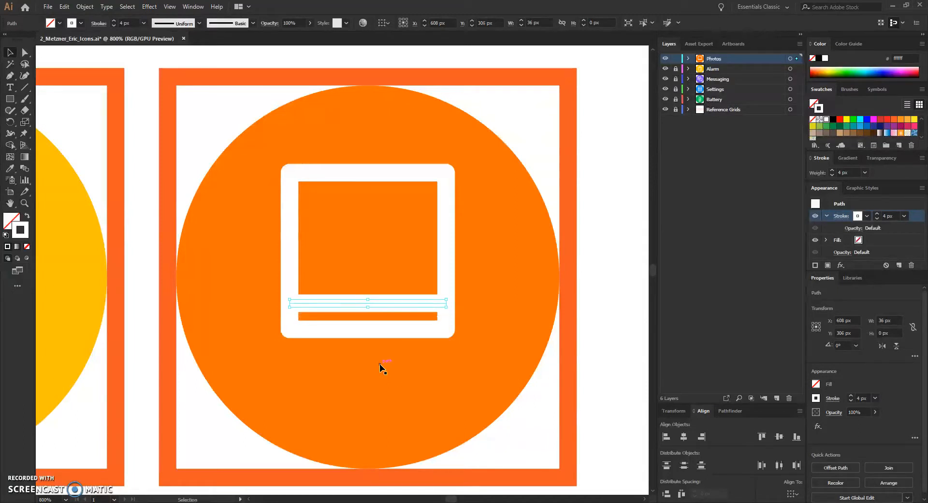
key("Up")
key("Up")
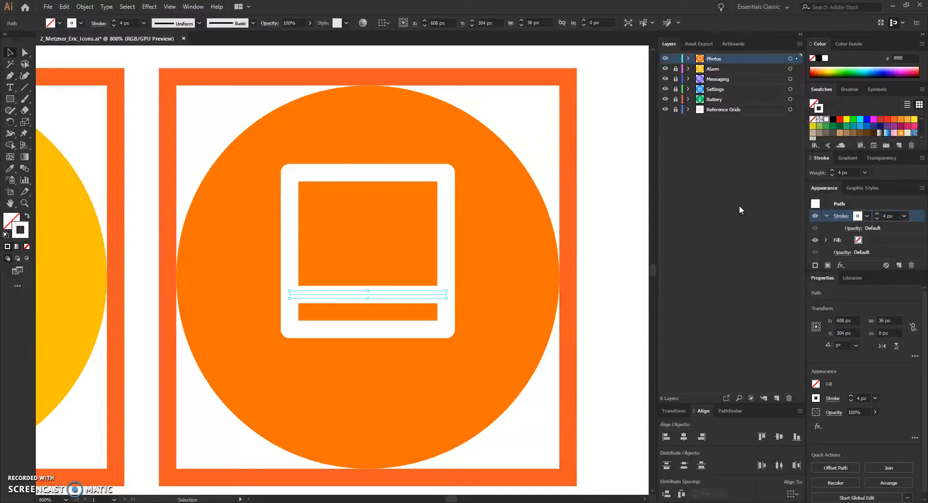
key("ctrl+s")
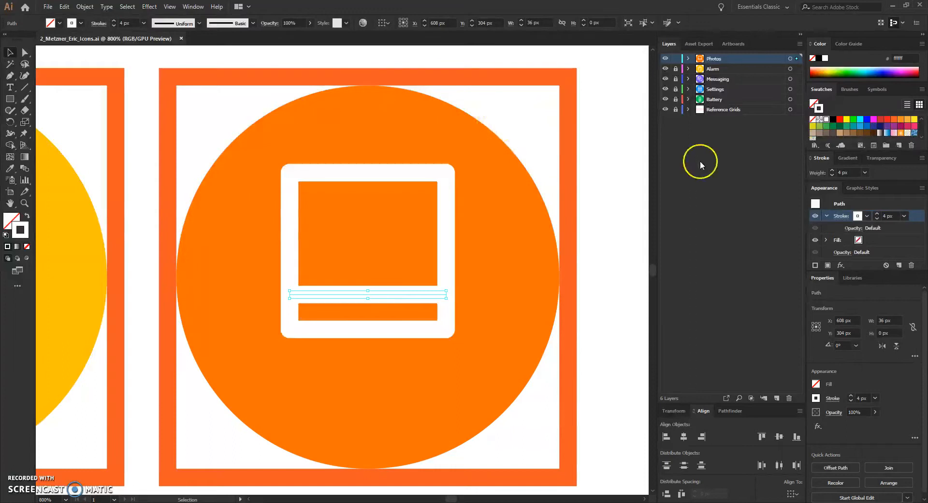
Turn on Pixel Preview and enlarge the view of the outlined square to 1600%.
left_click(366, 128)
left_click(170, 7)
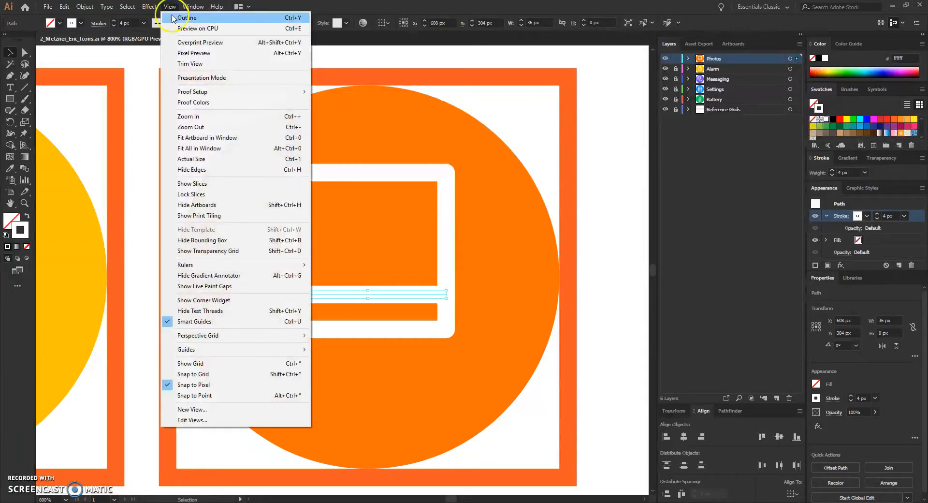
left_click(184, 53)
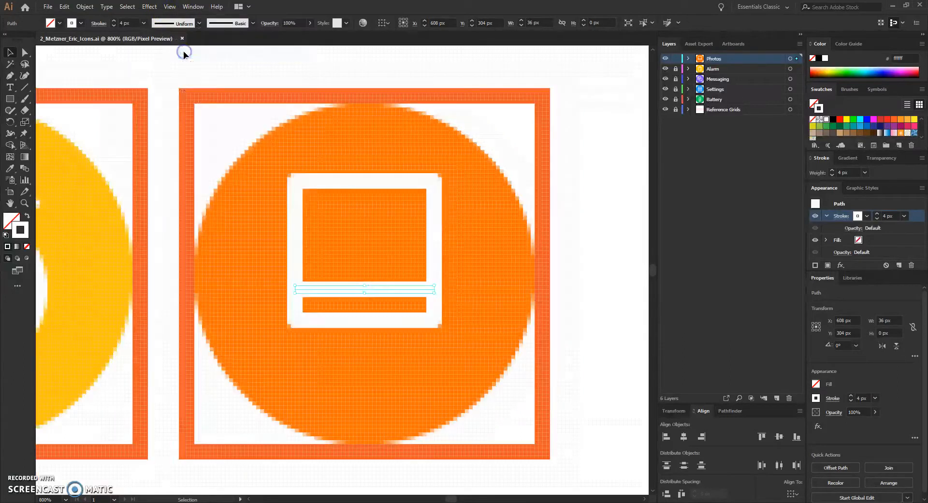
key("a")
key("ctrl+equal")
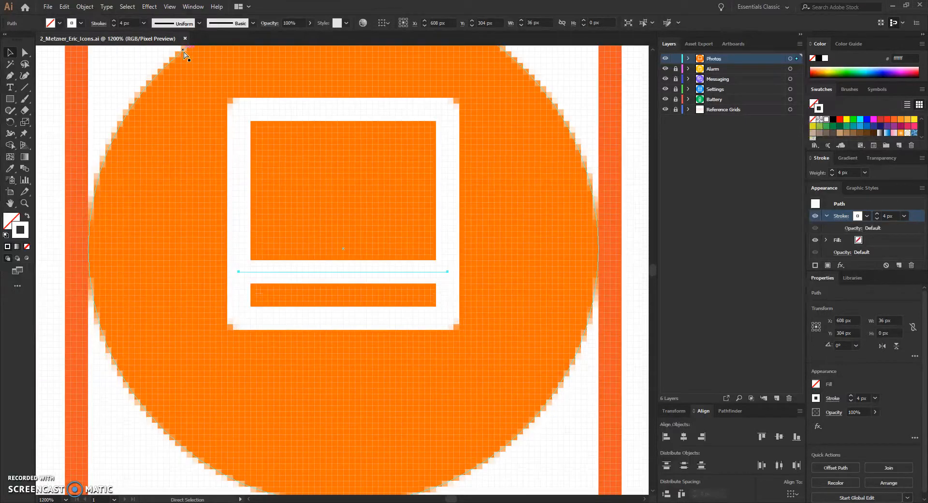
key("ctrl+equal")
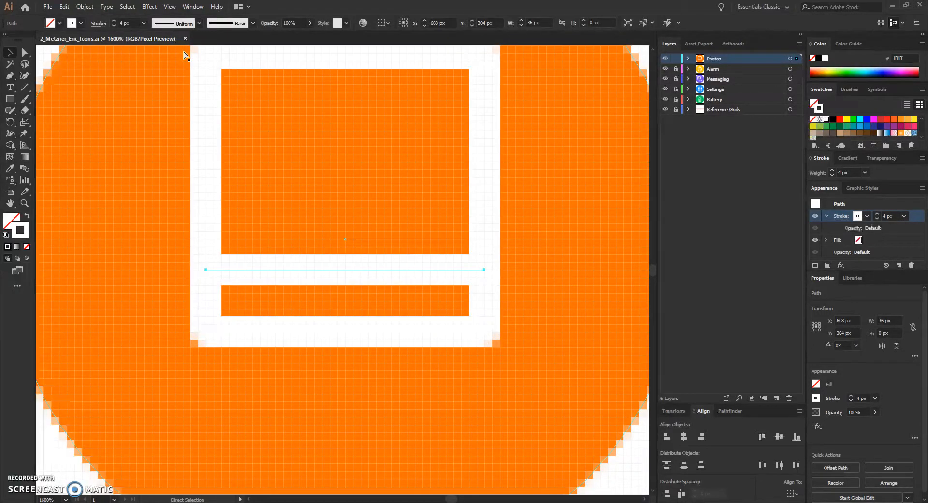
key("v")
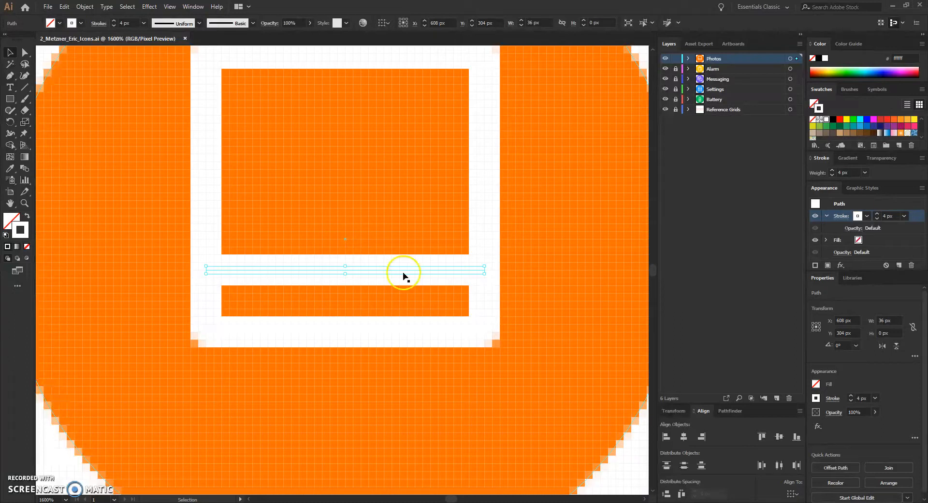
scroll(582, 327, "up", 1)
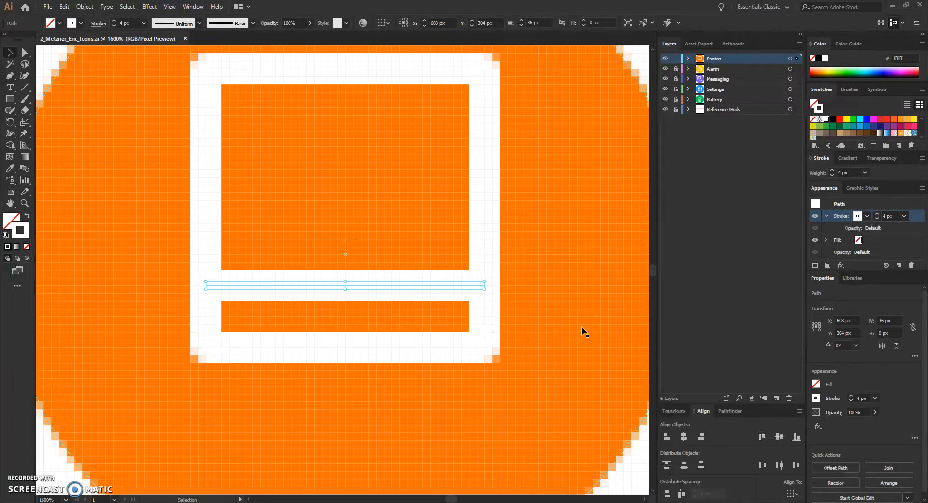
scroll(582, 326, "up", 1)
scroll(582, 327, "up", 1)
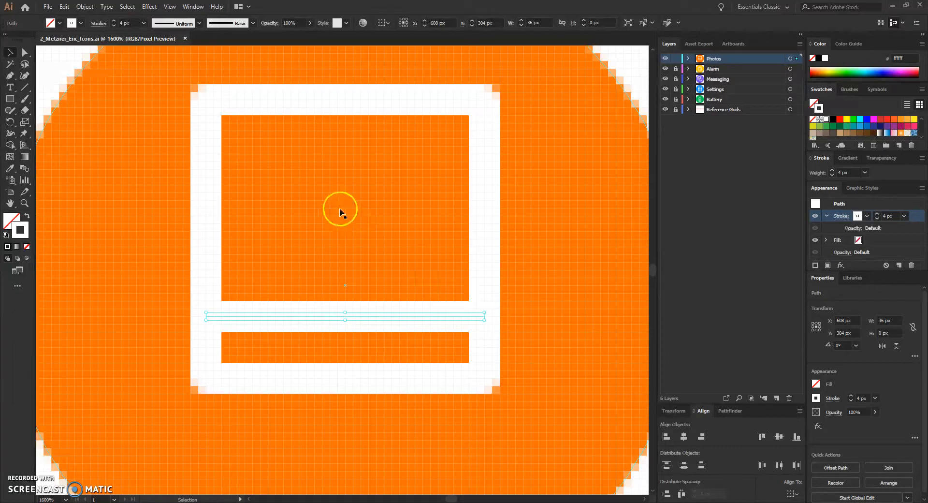
Draw an open mountain path inside the square with the Pen tool through about X 590, Y 296; X 599, Y 286; and X 618, Y 304 px.
left_click(13, 80)
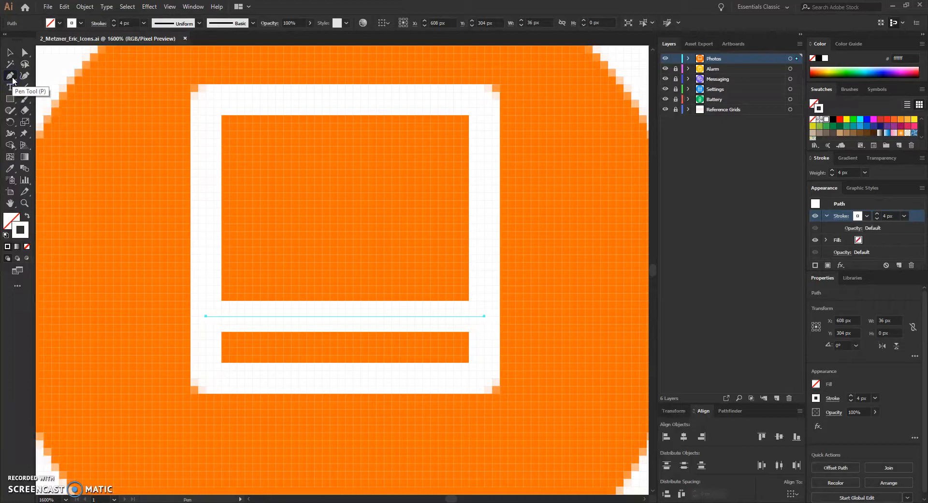
left_click(688, 59)
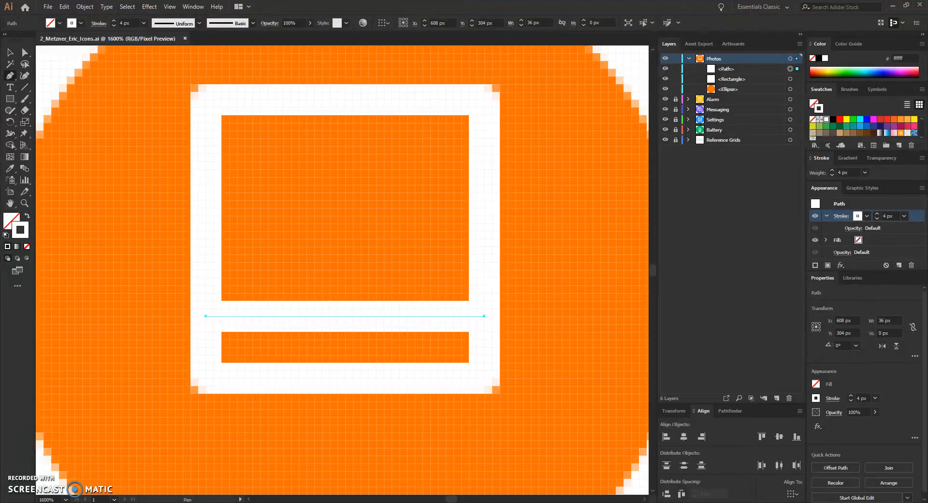
left_click(203, 317)
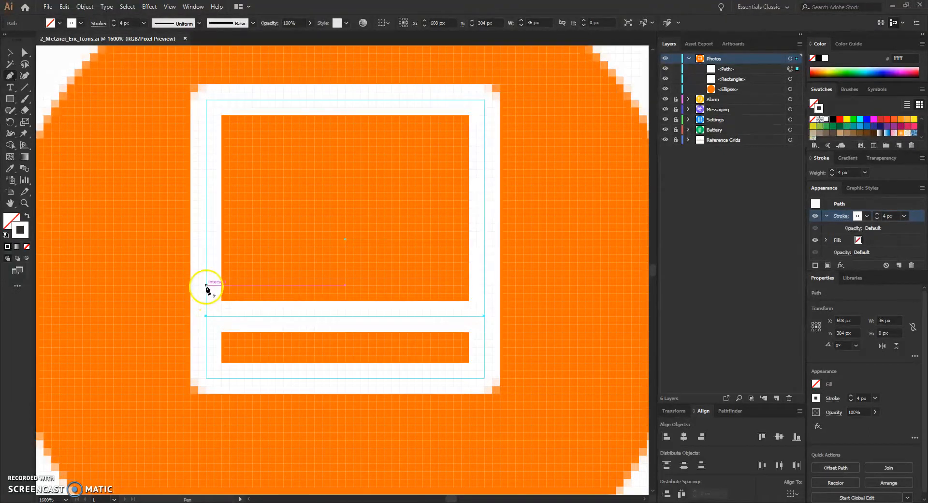
left_click_drag(205, 253, 243, 226)
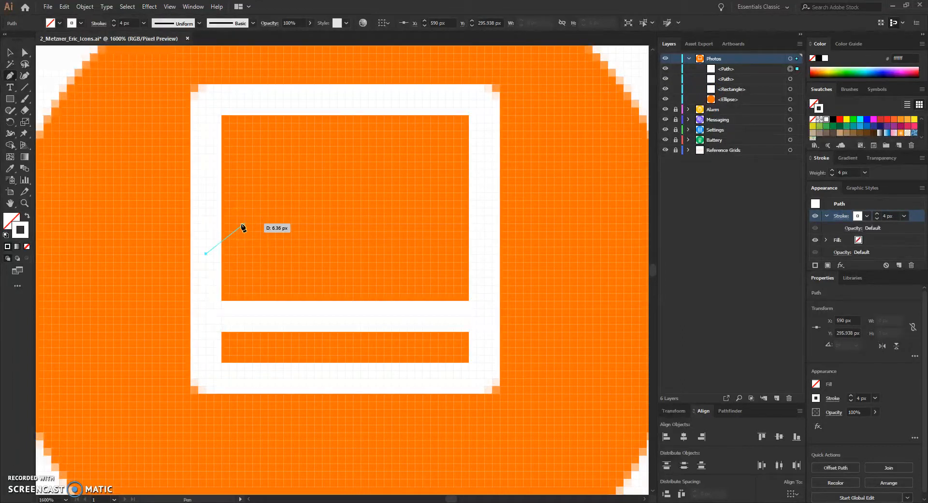
left_click_drag(274, 179, 277, 180)
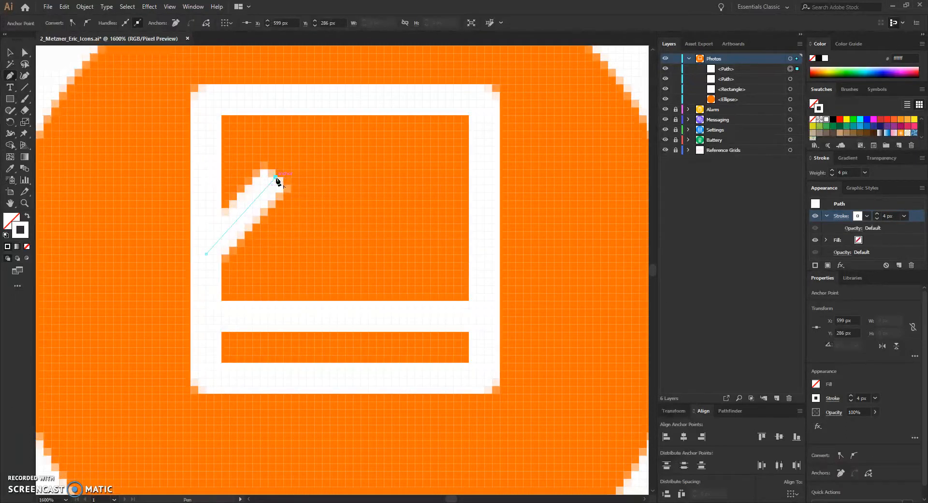
mouse_move(406, 300)
left_mouse_down()
mouse_move(423, 319)
mouse_move(442, 216)
mouse_move(265, 145)
mouse_move(369, 131)
left_mouse_up()
key("Escape")
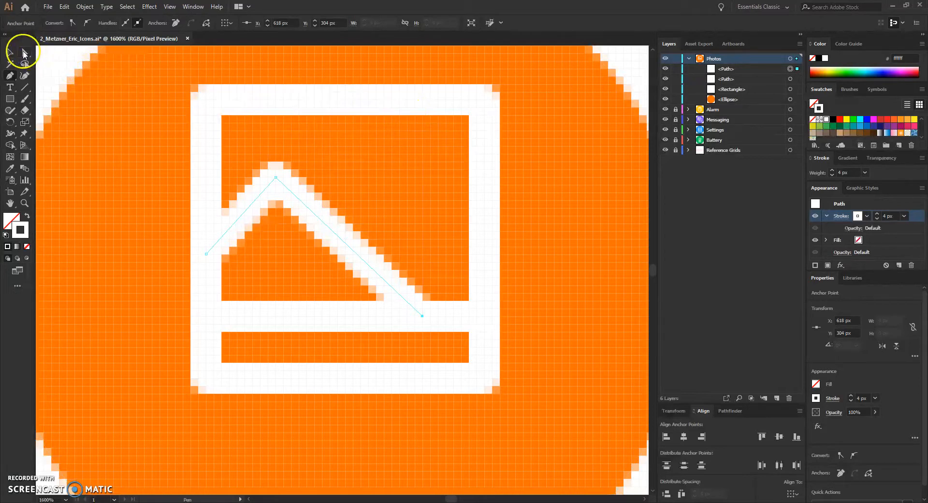
Move the mountain path's lower end anchor horizontally along the line to X 620 px.
left_click(26, 52)
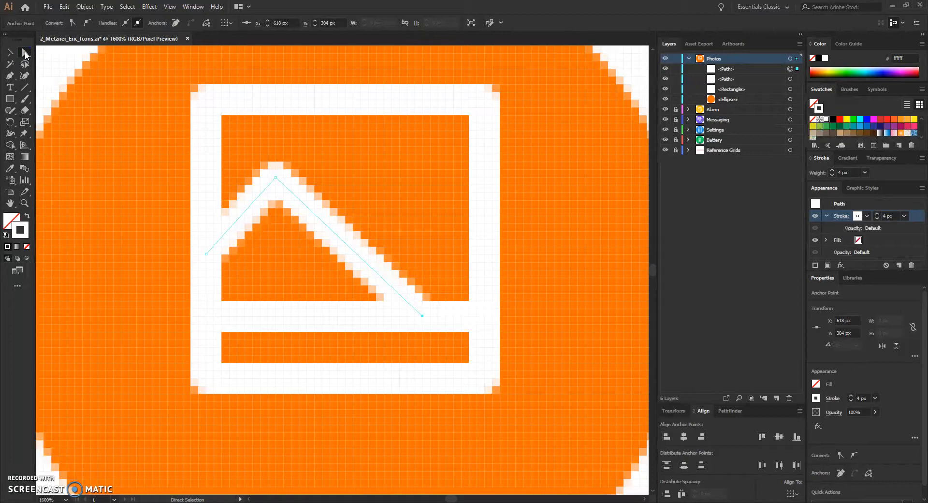
left_click(206, 253)
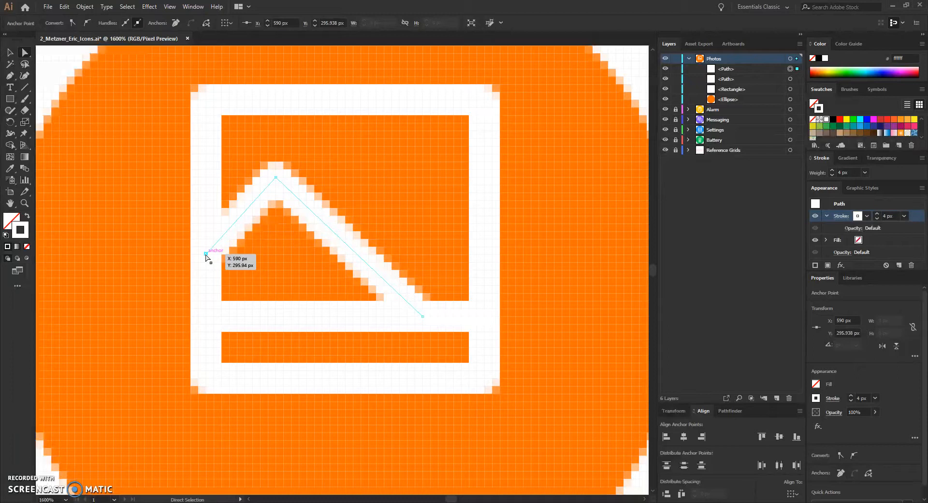
left_click(423, 316)
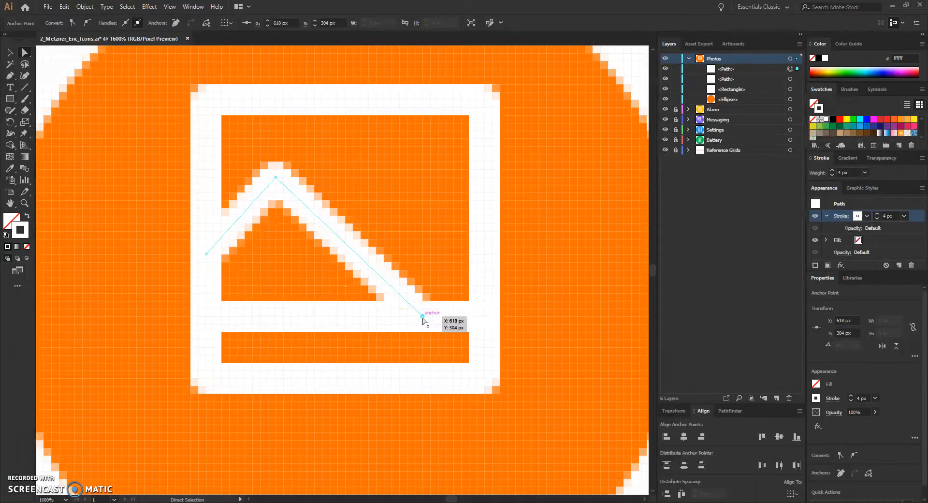
key("Right")
key("Right")
key("Right")
key("Right")
key("Right")
key("Right")
key("Right")
key("Right")
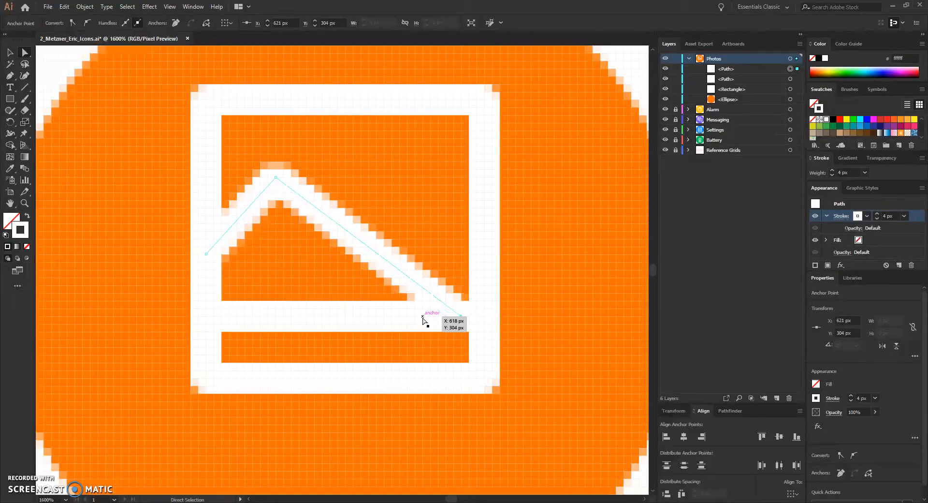
key("Left")
key("Left")
key("Left")
key("Left")
key("Left")
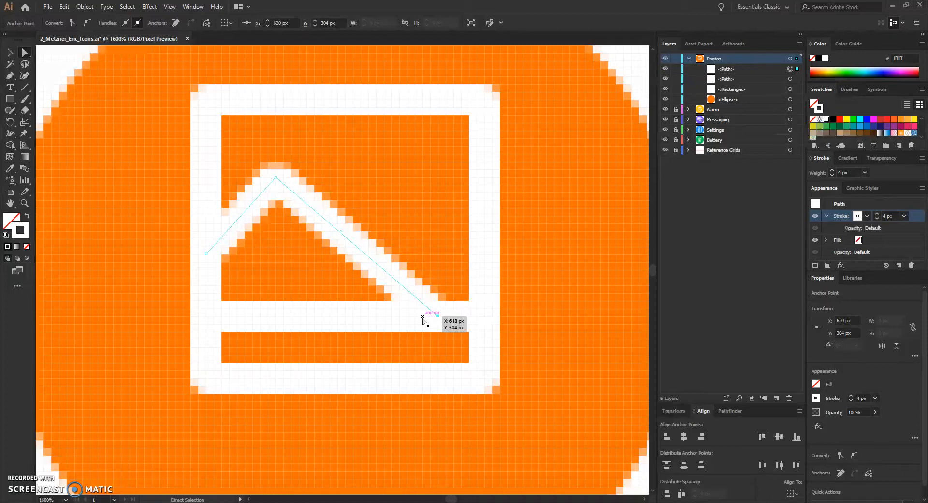
Nudge the mountain's peak anchor straight left to X 590 px, directly above the path's starting anchor.
left_click(276, 177)
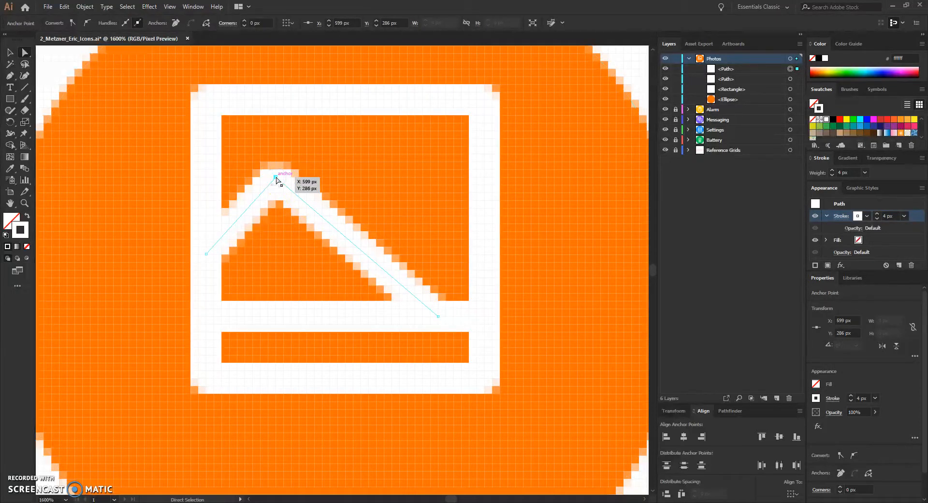
key("Left")
key("Left")
key("Left")
key("Left")
key("Left")
key("Left")
key("Left")
key("Left")
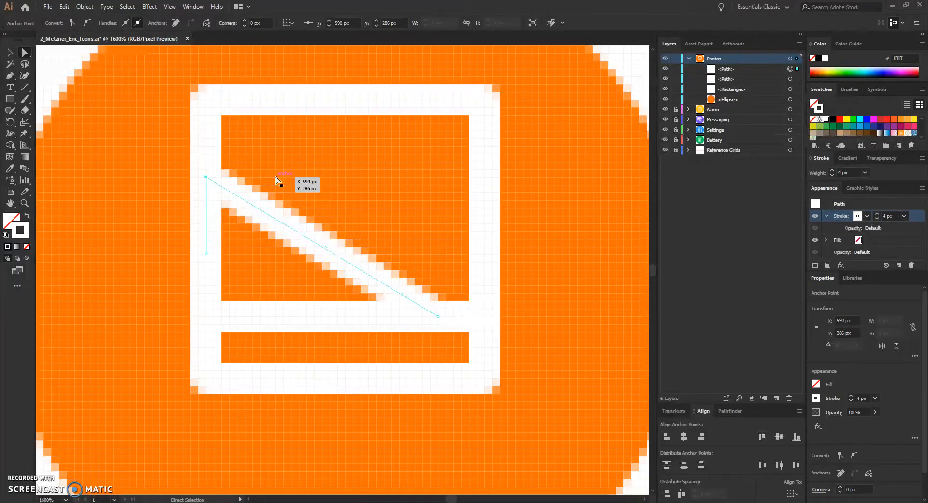
Nudge the mountain's peak anchor 10 px right to X 600 px, keeping its height.
left_click(207, 178)
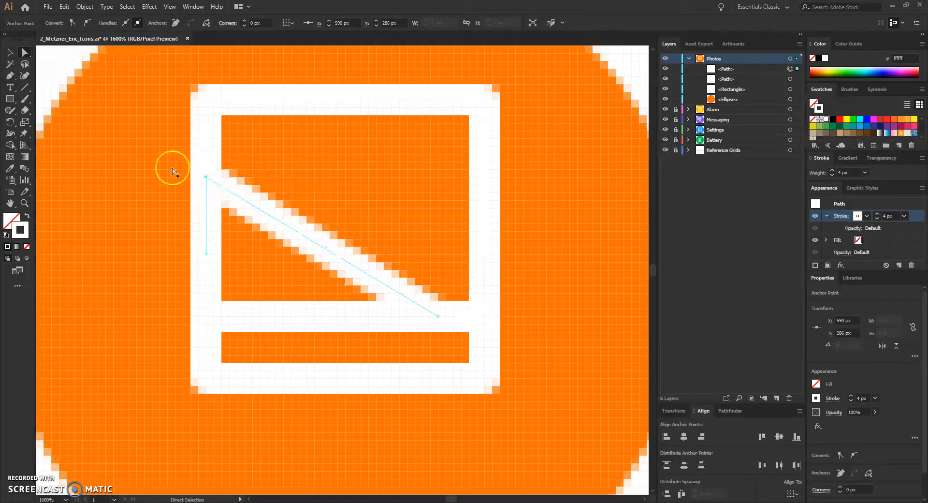
key("Right")
key("Right")
key("Right")
key("Right")
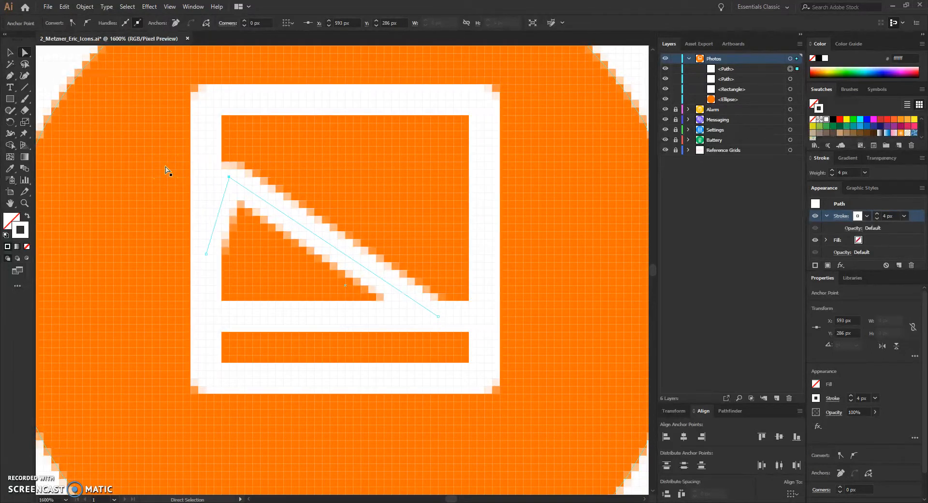
key("Right")
key("Right")
key("Right")
key("Right")
key("Right")
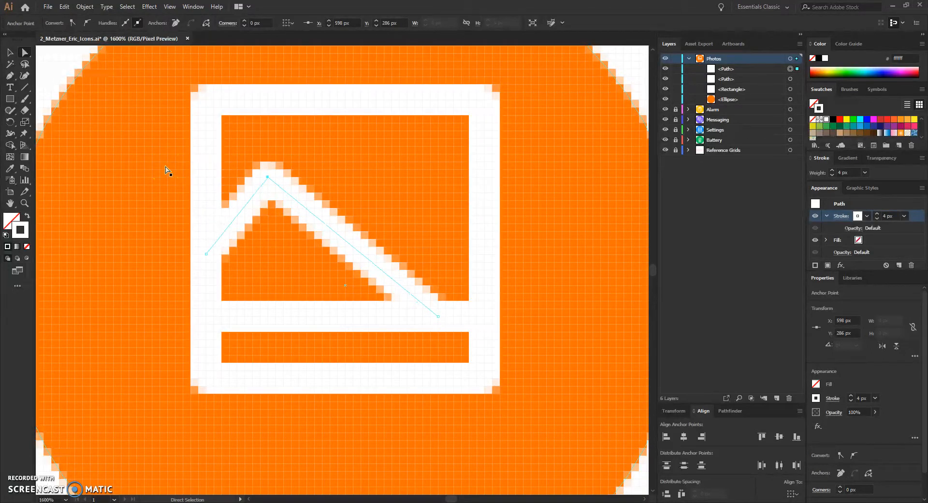
key("Right")
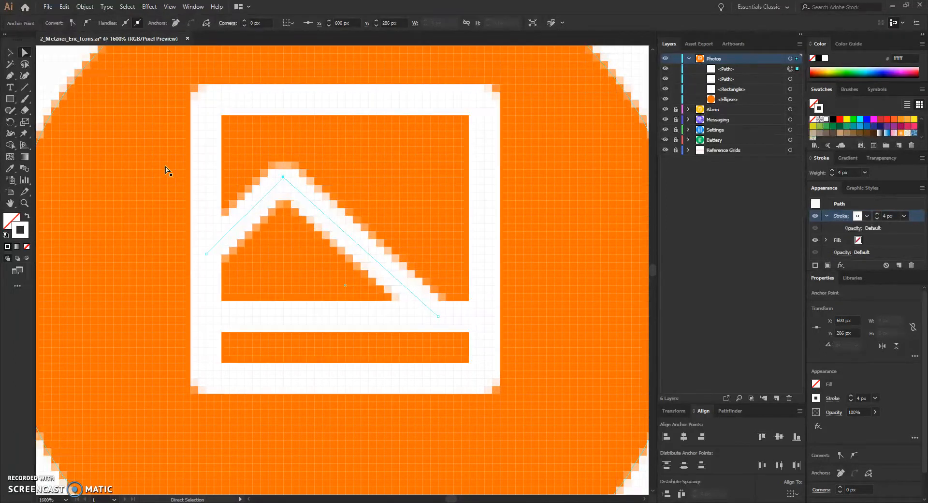
Count the peak's height by nudging the path's starting anchor up 10 px level with the peak and back down.
left_click(826, 277)
left_click(206, 256)
key("Up")
key("Up")
key("Up")
key("Up")
key("Up")
key("Up")
key("Up")
key("Up")
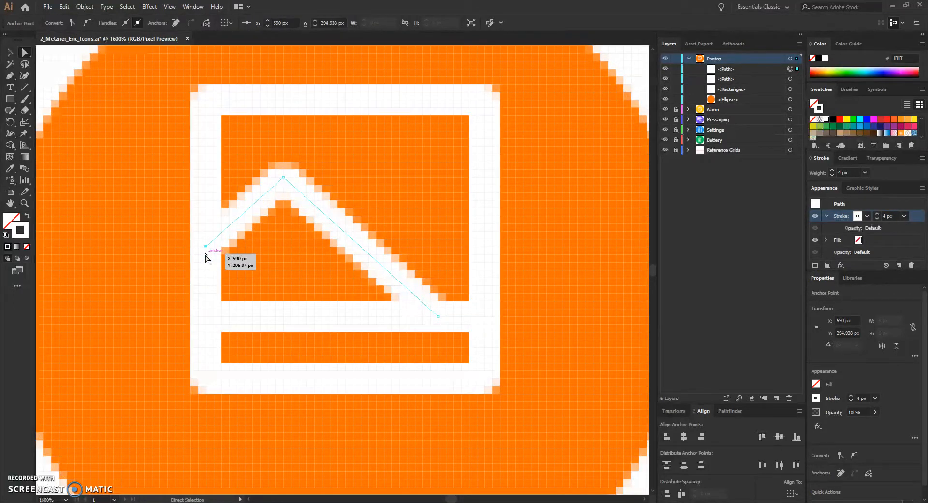
key("Up")
key("Up")
left_click(206, 257)
left_click(205, 178)
key("Down")
key("Down")
key("Down")
key("Down")
key("Down")
key("Down")
key("Down")
key("Down")
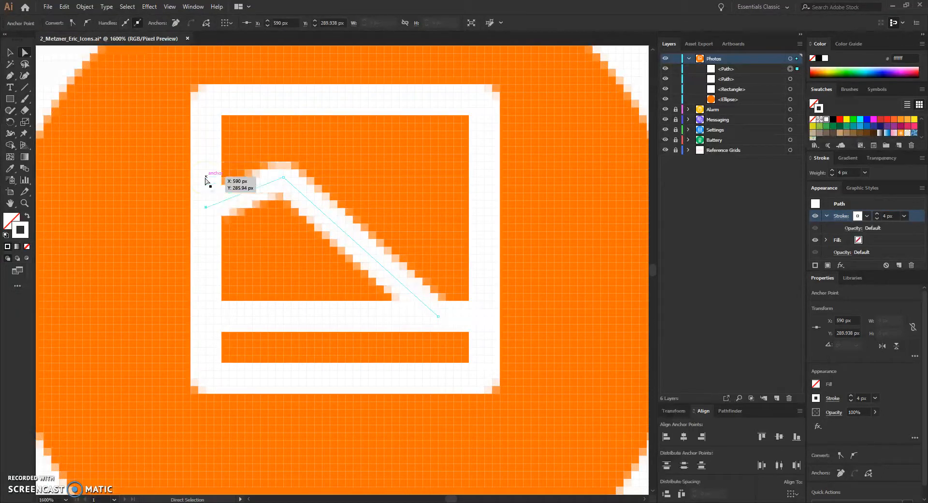
key("Down")
key("Down")
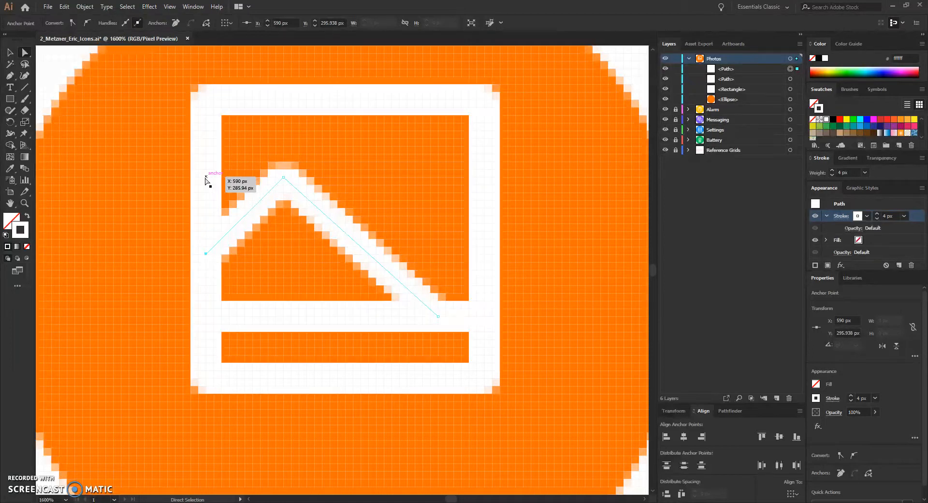
Save the icon document.
left_click(725, 199)
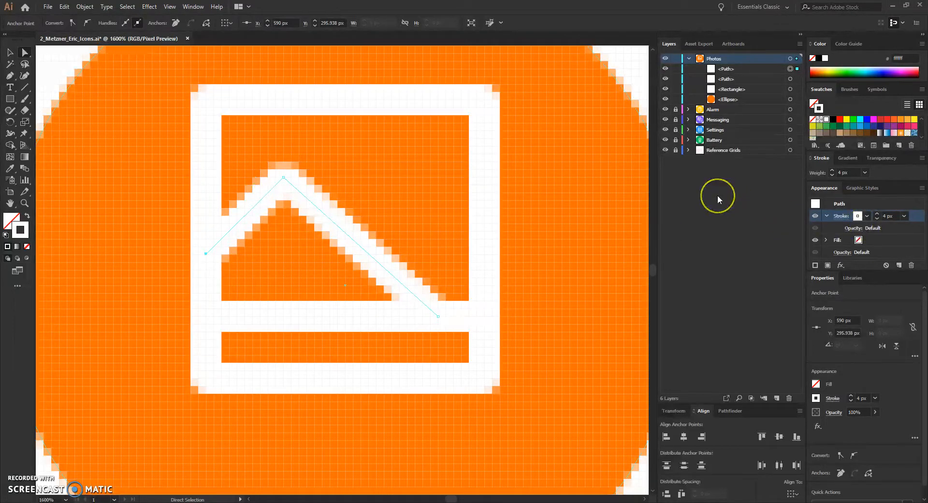
key("ctrl+s")
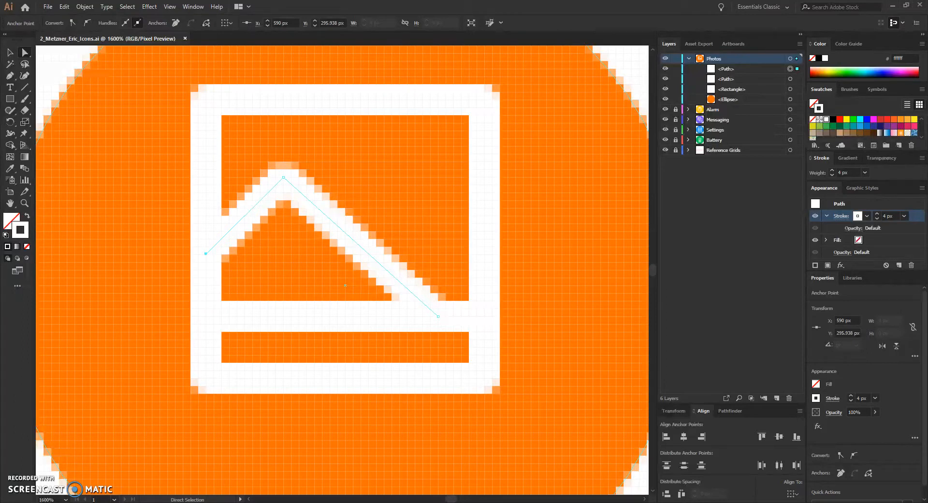
left_click(10, 76)
left_click_drag(13, 79, 38, 78)
left_click(346, 233)
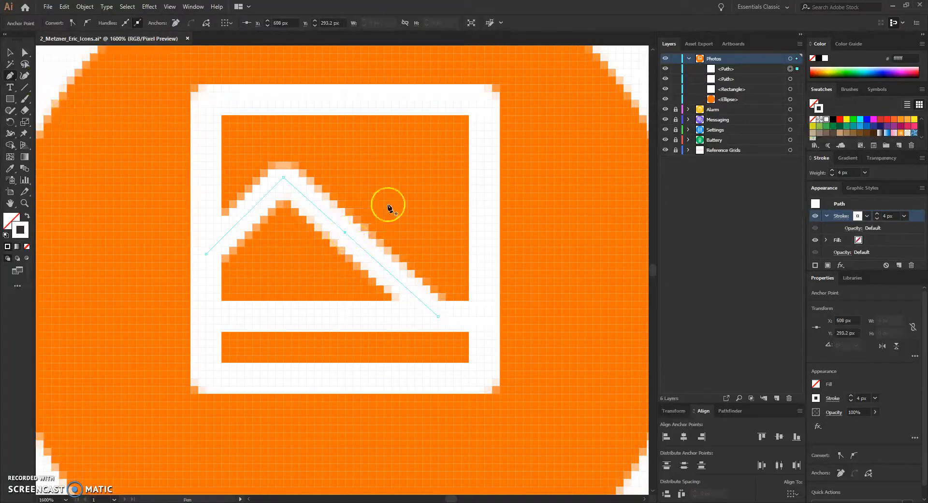
left_click(407, 185)
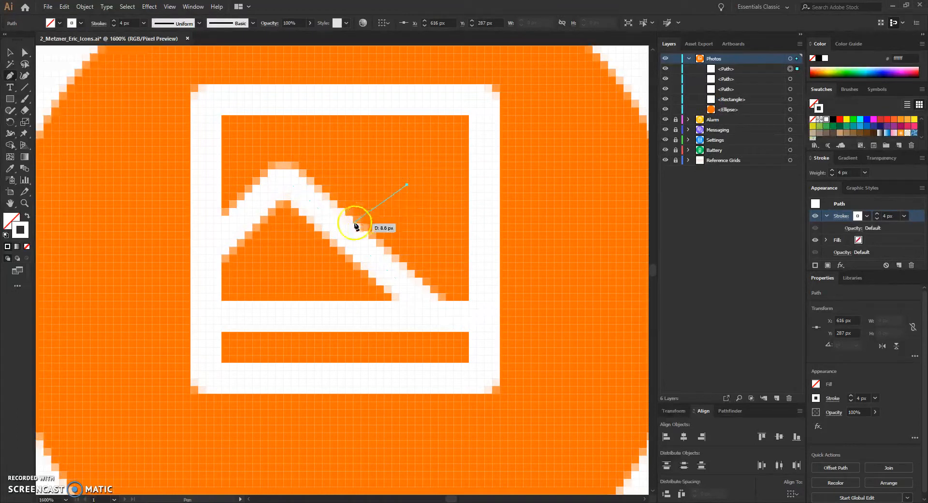
key("ctrl")
key("ctrl+z")
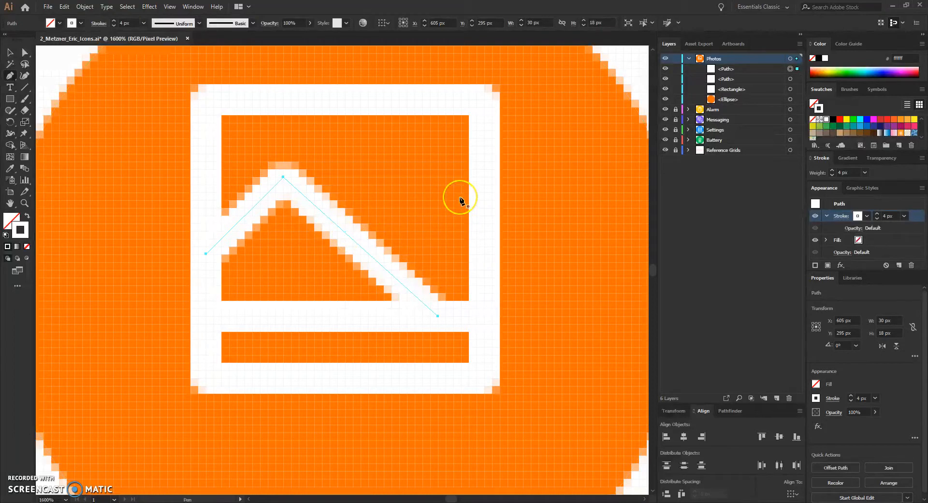
left_click(344, 232)
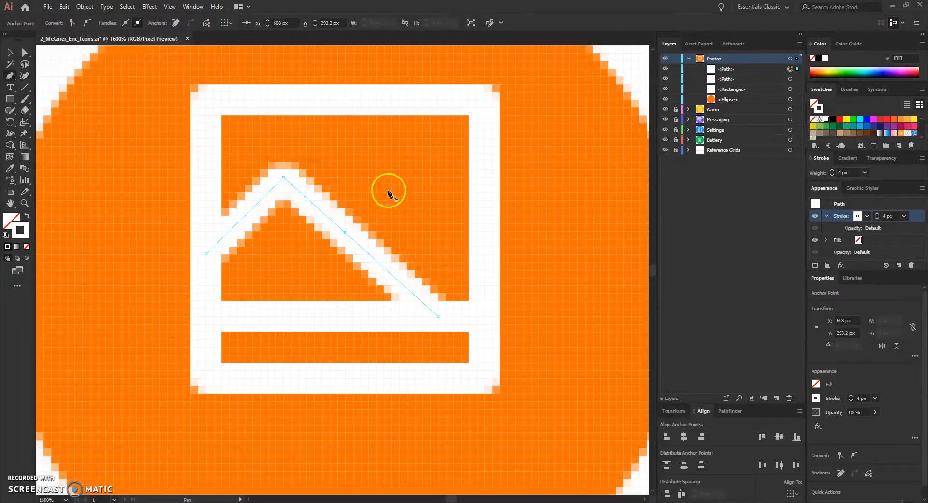
left_click(399, 178)
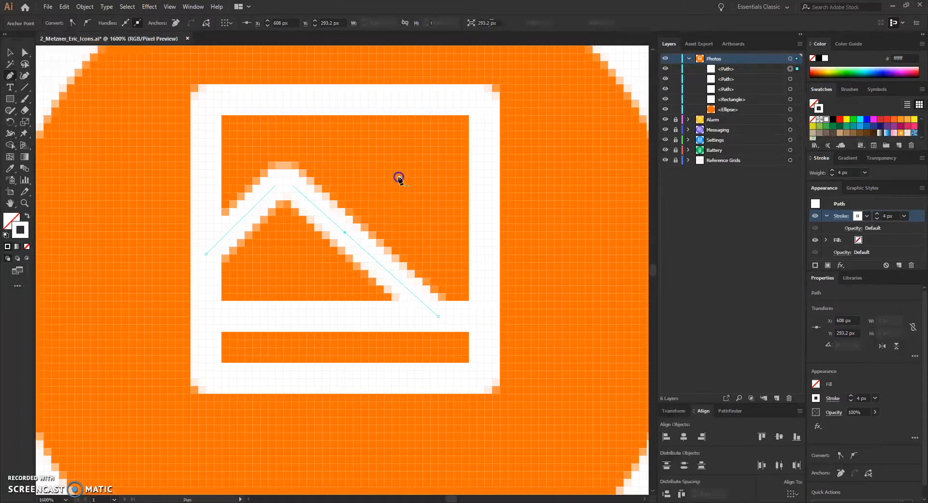
left_click(429, 223)
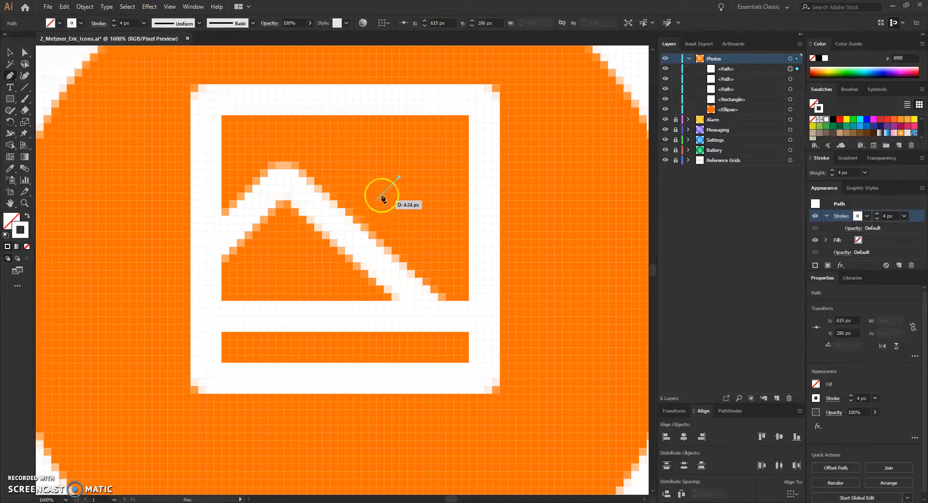
left_click(482, 246)
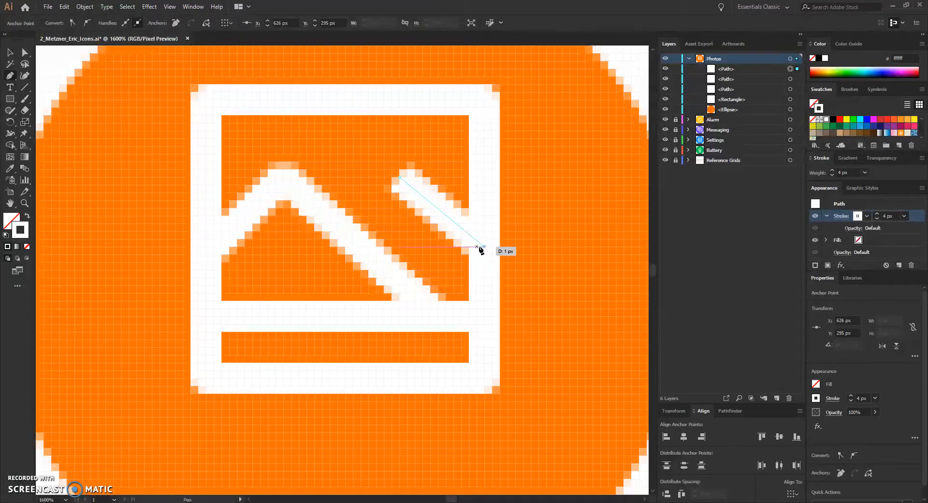
key("ctrl+z")
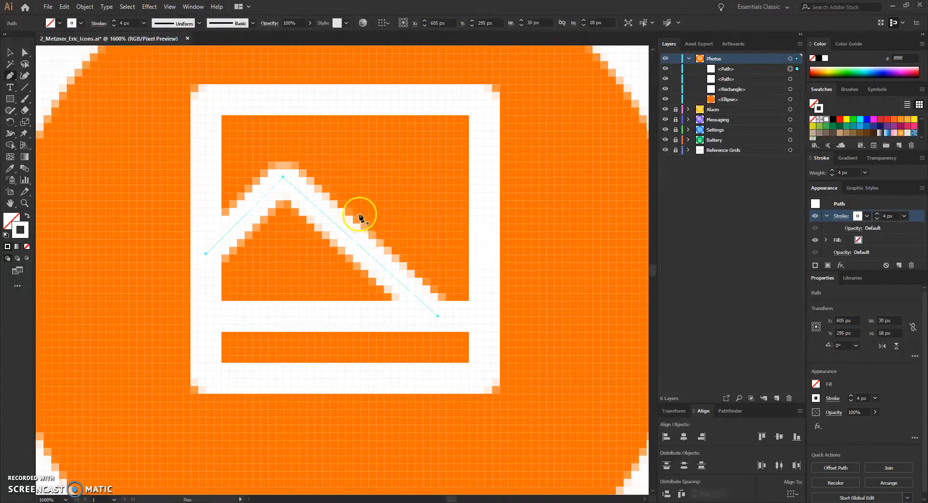
Deselect all artwork and make the Photos layer the active layer for drawing.
left_click(790, 58)
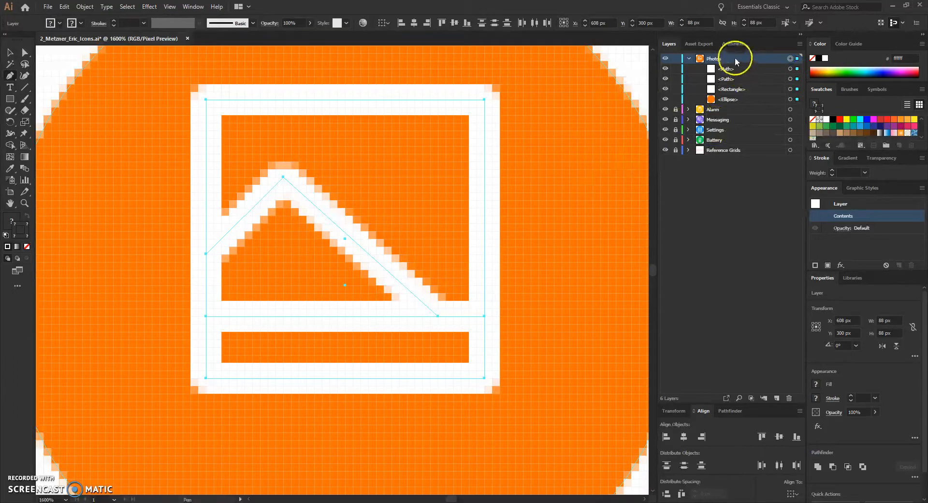
left_click(735, 191)
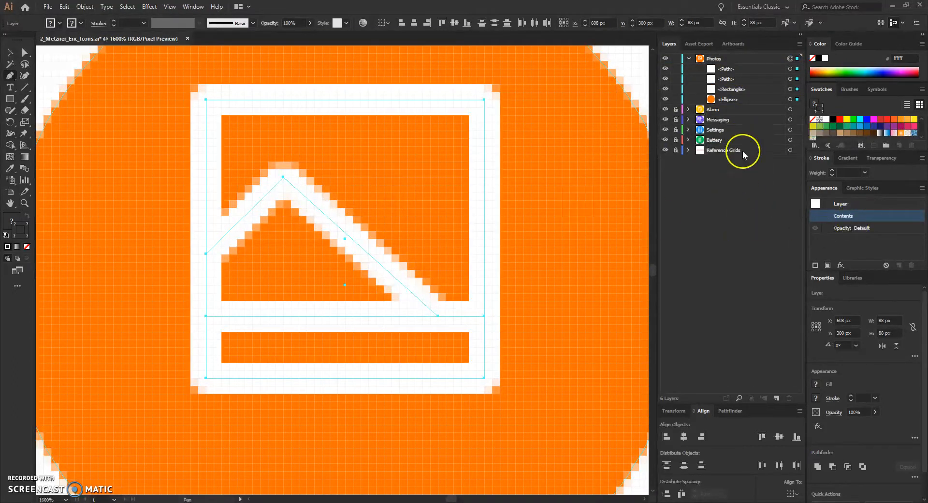
left_click(759, 90)
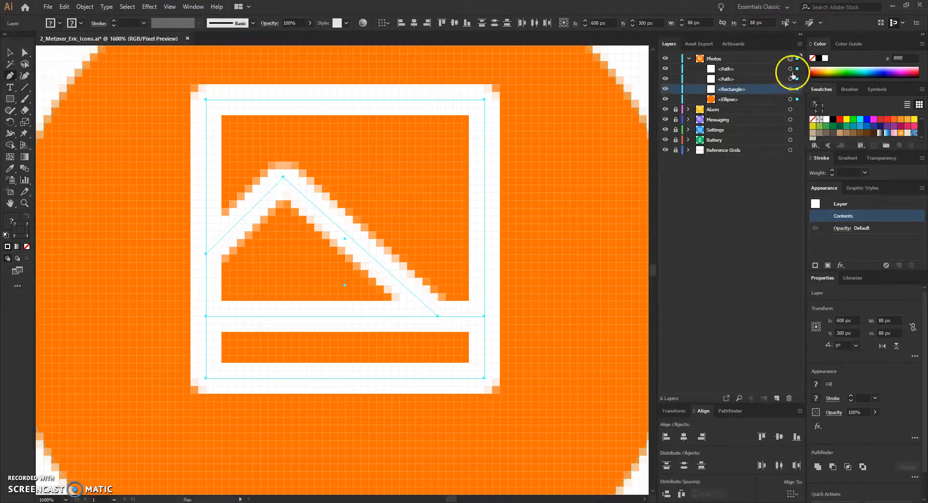
left_click(790, 69)
left_click(758, 69)
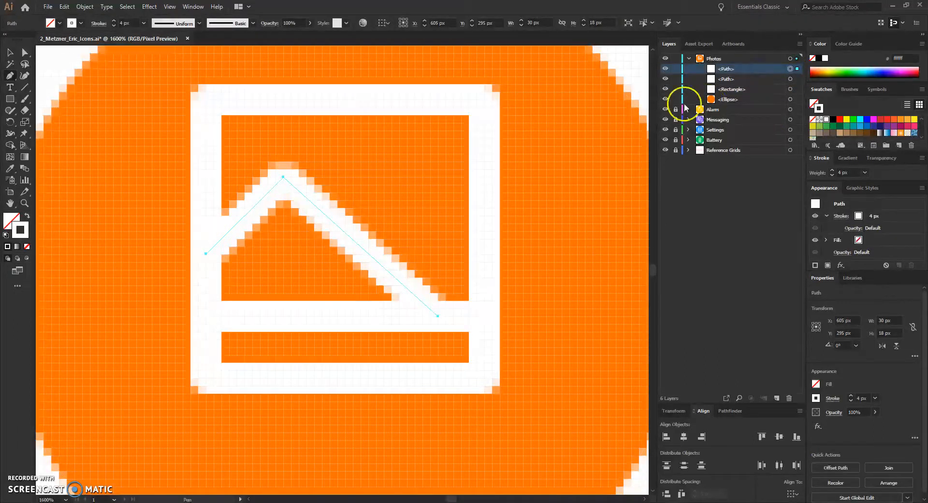
left_click(9, 52)
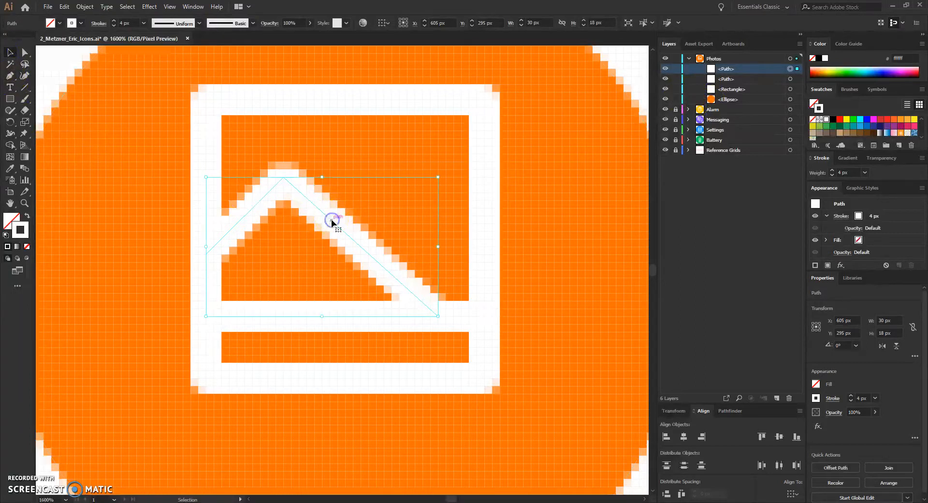
left_click(156, 90)
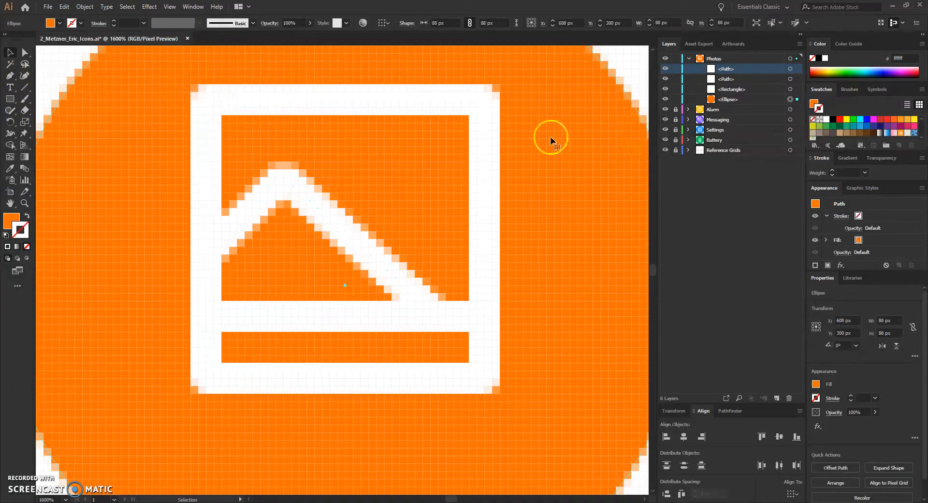
left_click(637, 62)
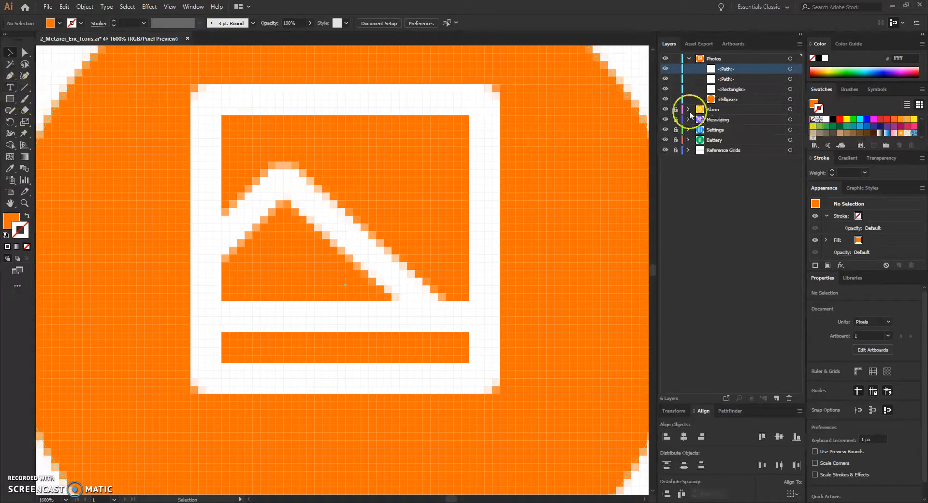
left_click(740, 59)
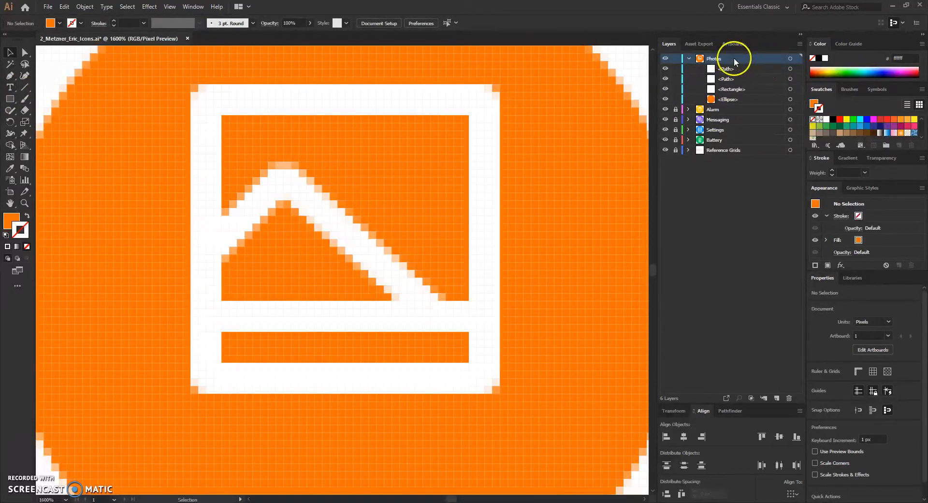
Draw a second mountain path with the Pen tool from the first mountain's slope through X 615, Y 286 px to X 626, Y 297 px.
left_click(9, 76)
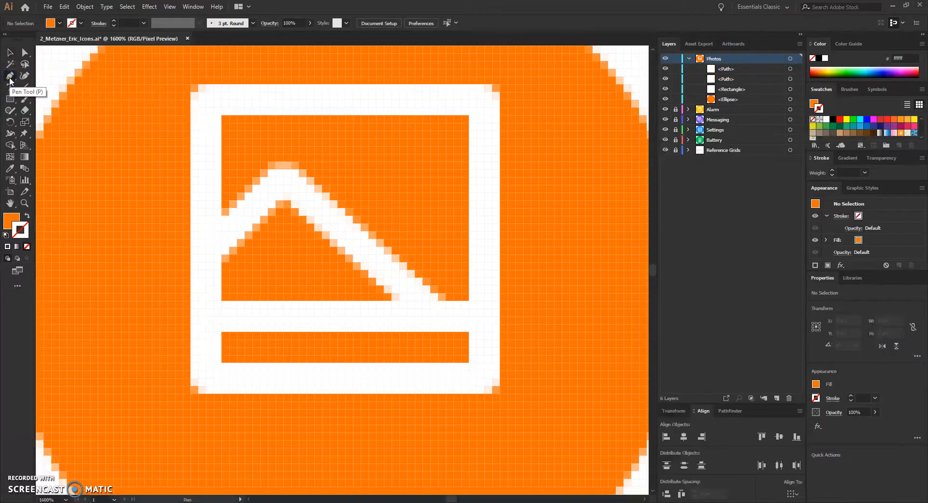
left_click(346, 233)
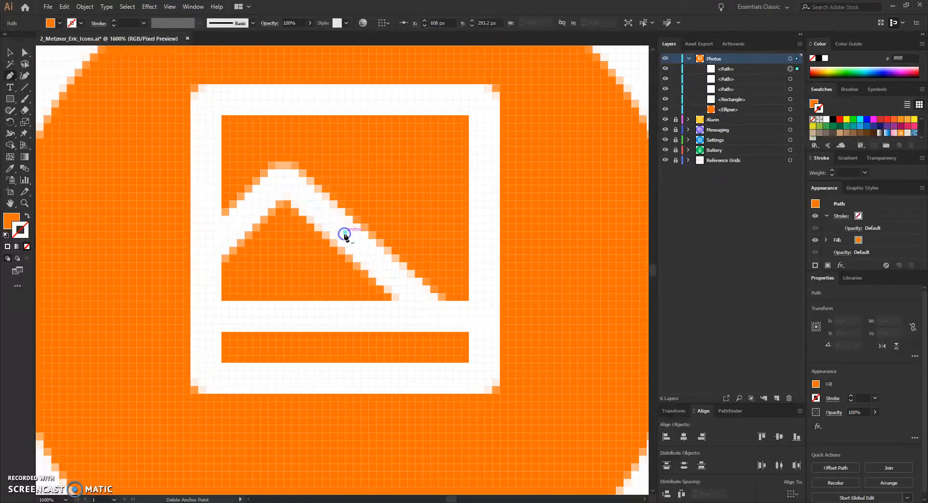
left_click(399, 178)
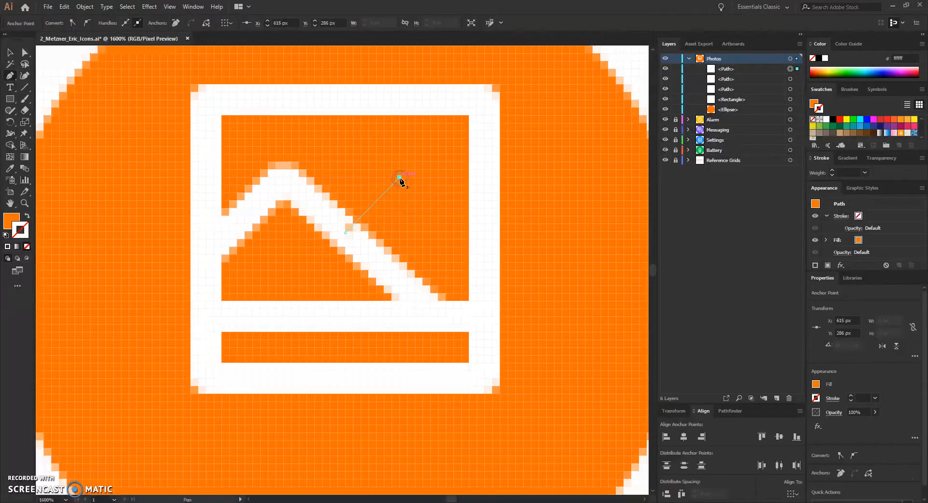
left_click(484, 262)
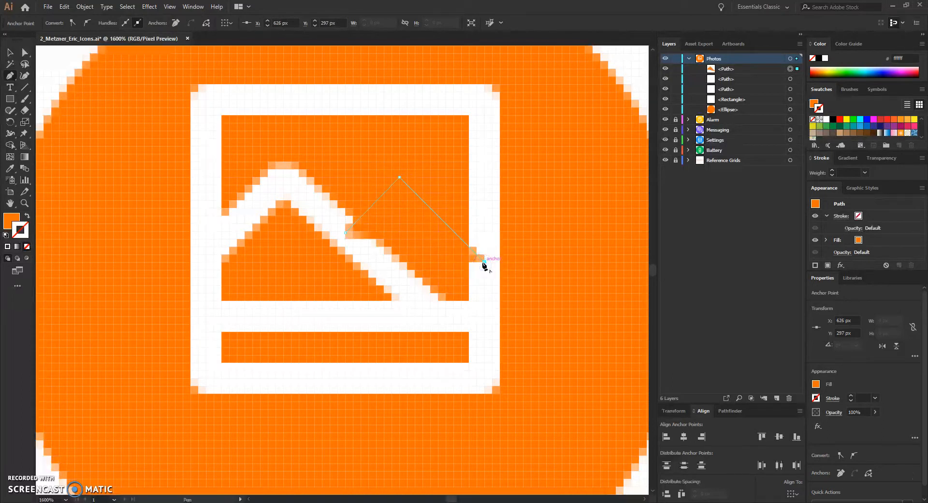
left_click_drag(484, 261, 411, 147)
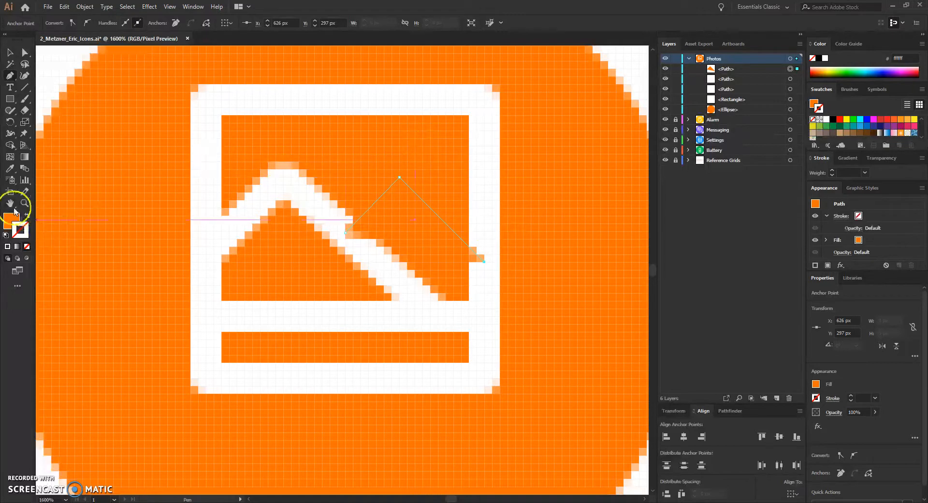
Set the second mountain path's fill to ffffff and swap it to the stroke, leaving the path without a fill.
left_click(9, 222)
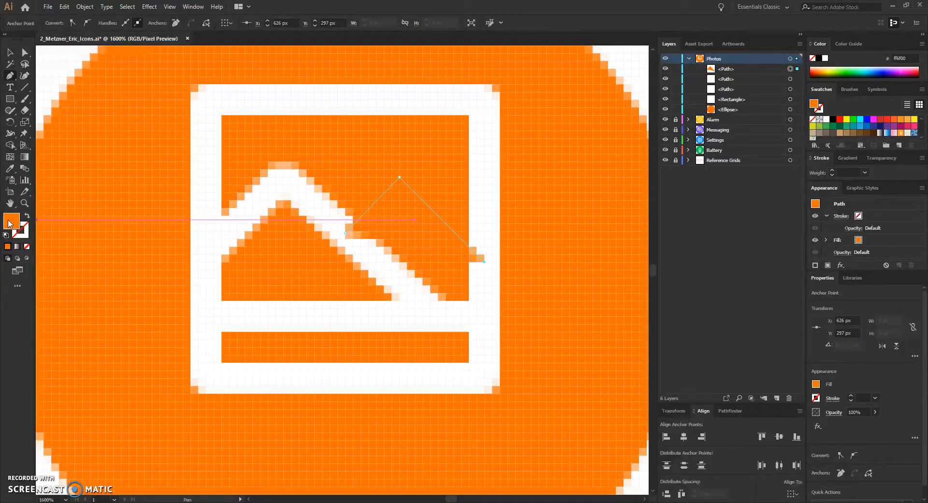
double_click(8, 223)
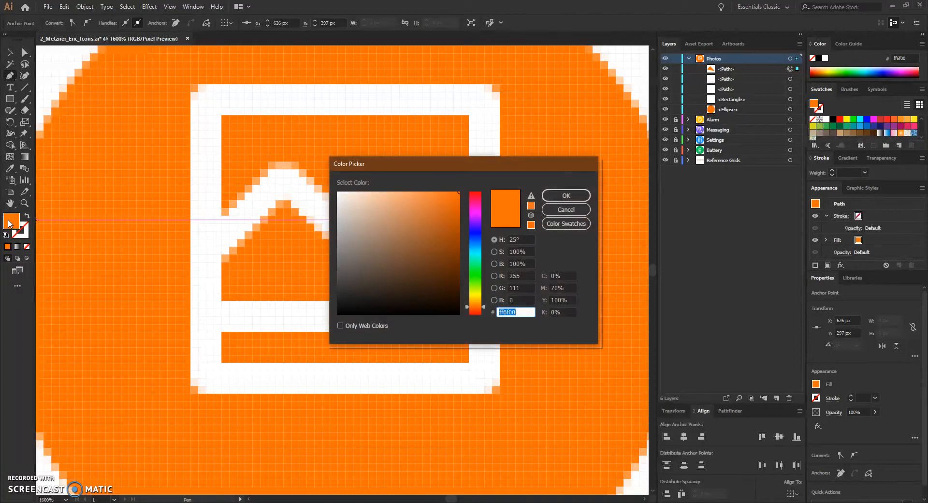
type("ffffff")
left_click(565, 198)
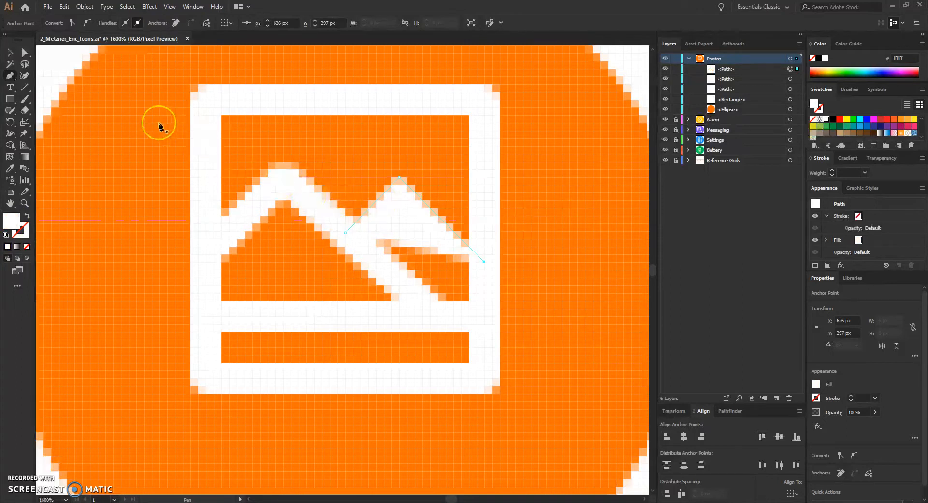
key("shift+x")
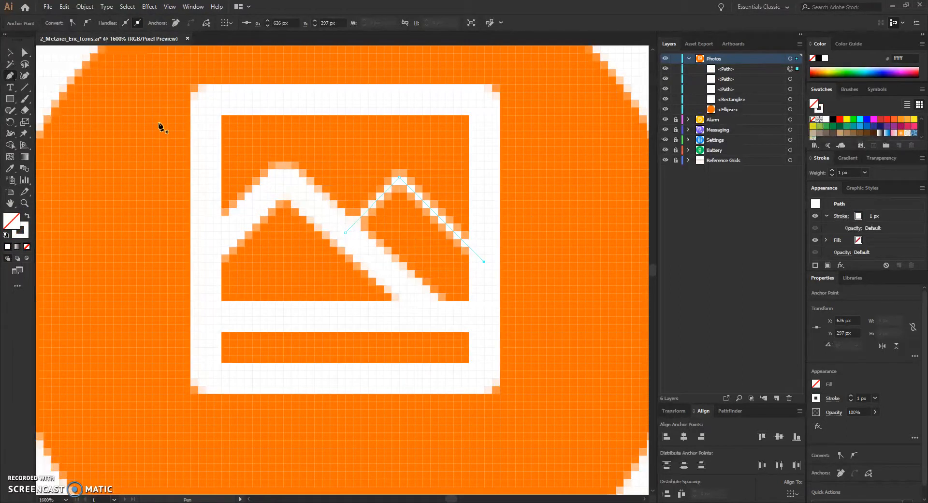
Set the second mountain path's stroke weight to 4 px.
left_click(10, 100)
left_click(10, 52)
left_click(25, 55)
left_click(10, 52)
left_click(514, 210)
left_click(419, 198)
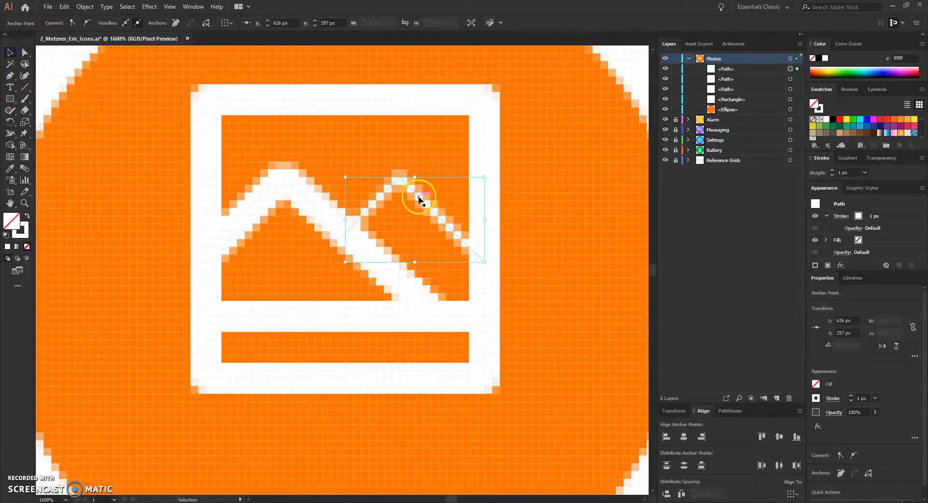
left_click(114, 21)
left_click(114, 22)
left_click(114, 21)
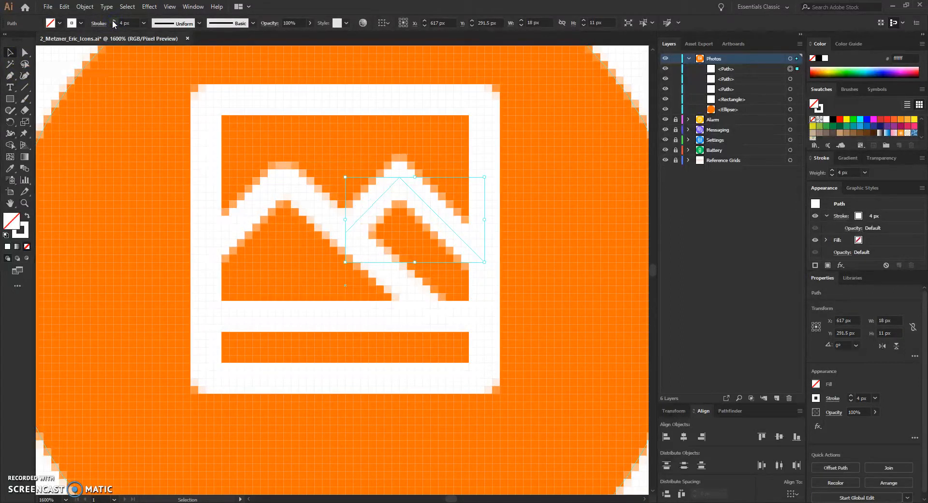
Nudge the second mountain path's starting anchor onto the first mountain's peak at X 600 px, Y 286.2 px.
left_click(25, 52)
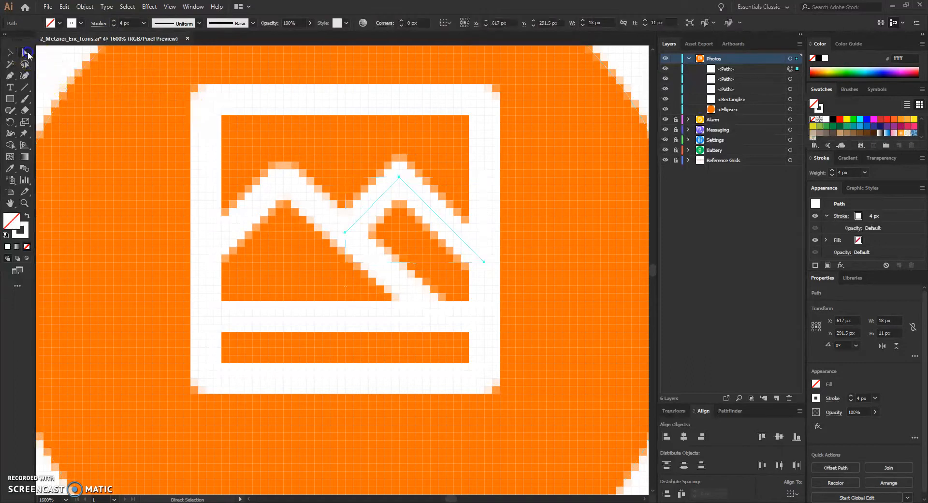
left_click(346, 235)
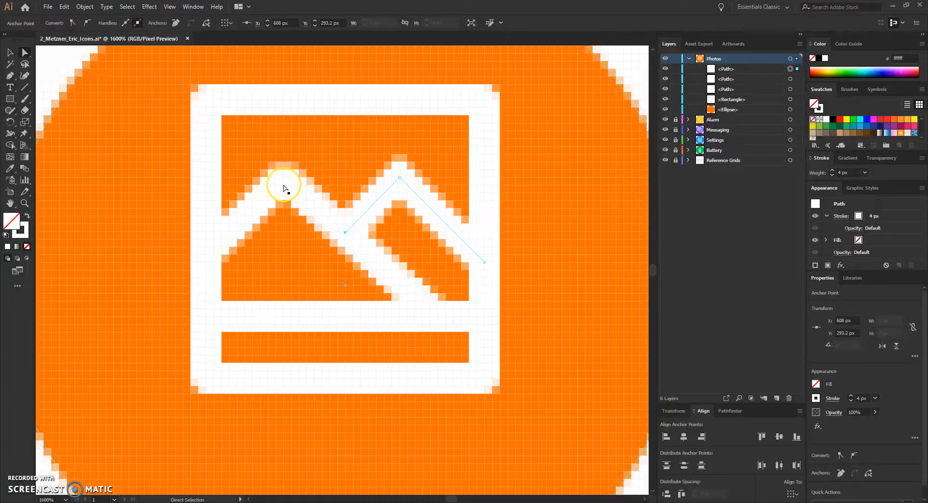
key("Left")
key("Left")
key("Left")
key("Left")
key("Left")
key("Left")
key("Left")
key("Left")
key("Left")
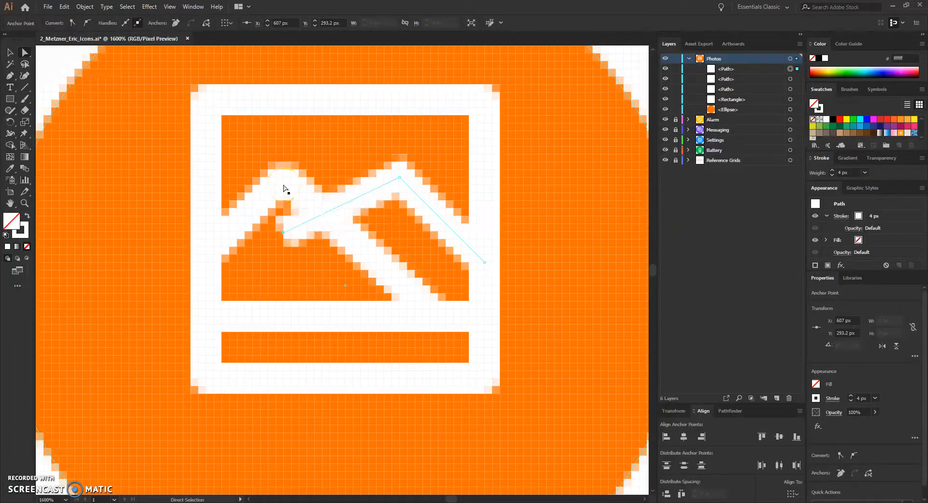
key("Up")
key("Up")
key("Up")
key("Up")
key("Up")
key("Up")
key("Up")
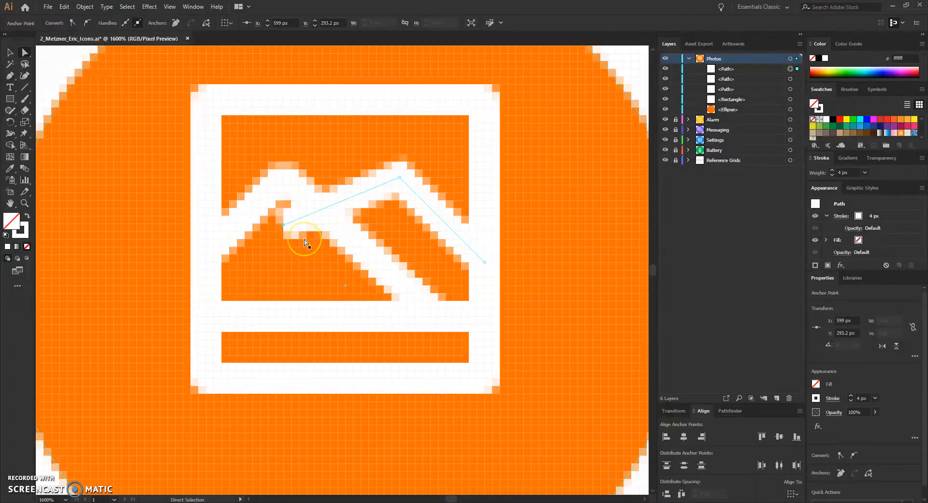
key("Right")
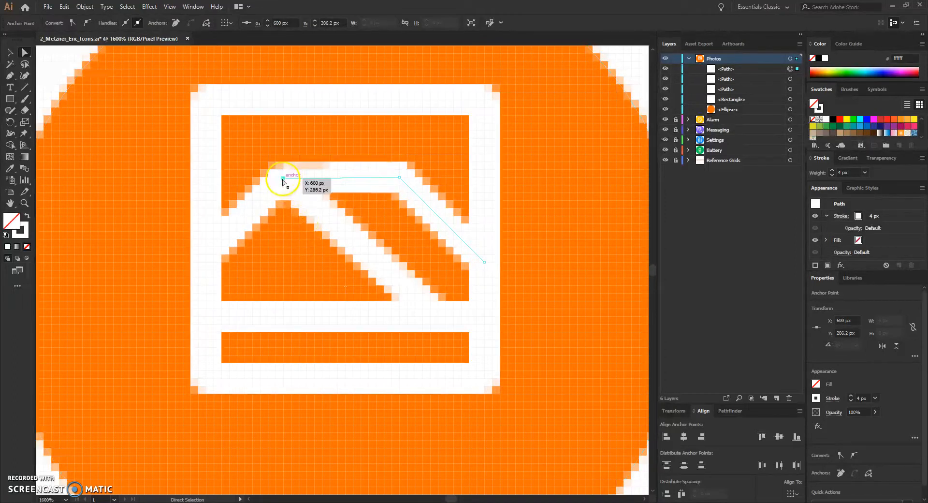
Nudge the second mountain path's starting anchor down to Y 296.2 px.
key("Down")
key("Down")
key("Down")
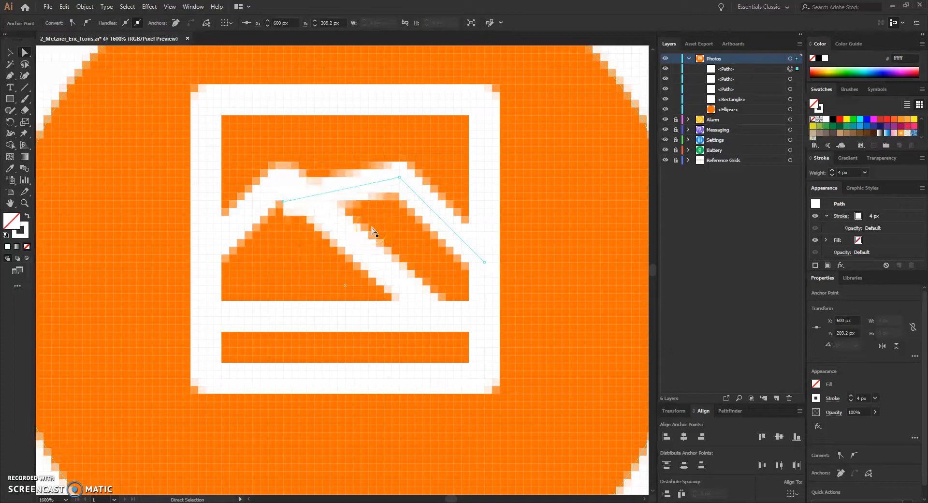
key("Down")
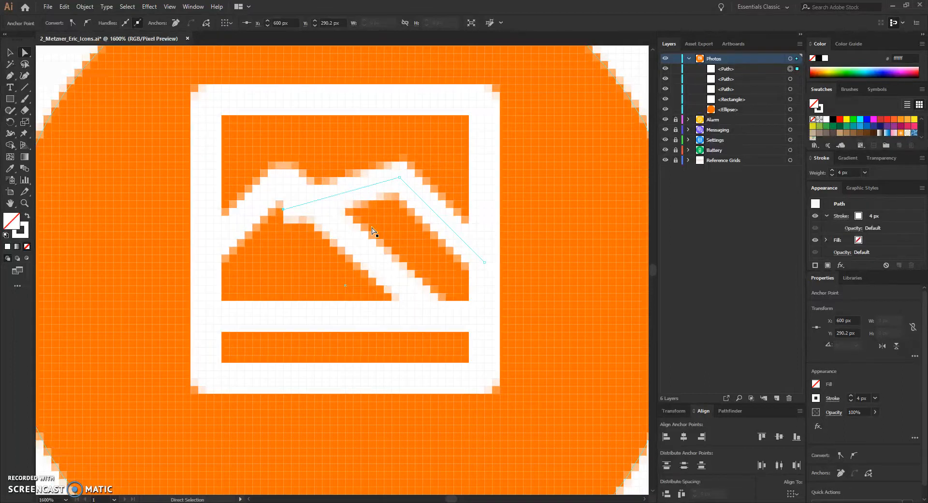
key("Down")
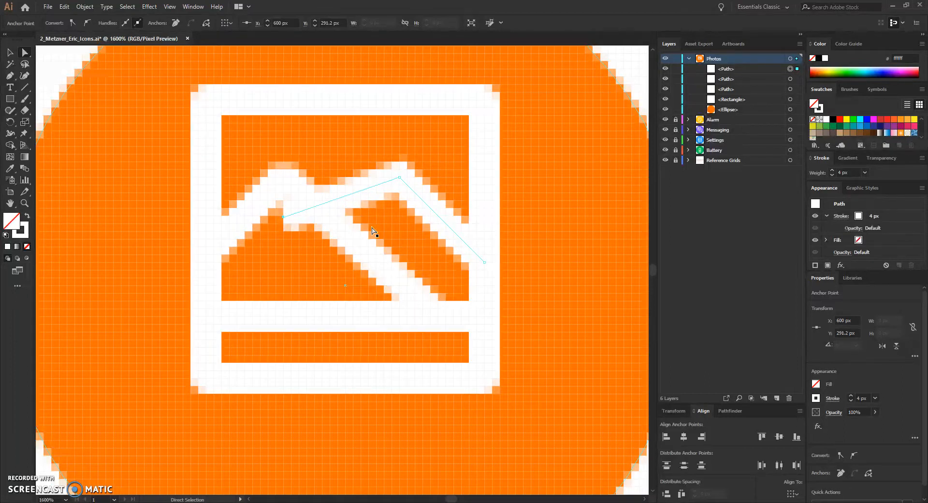
key("Down")
key("Down")
key("Down")
key("Down")
key("Down")
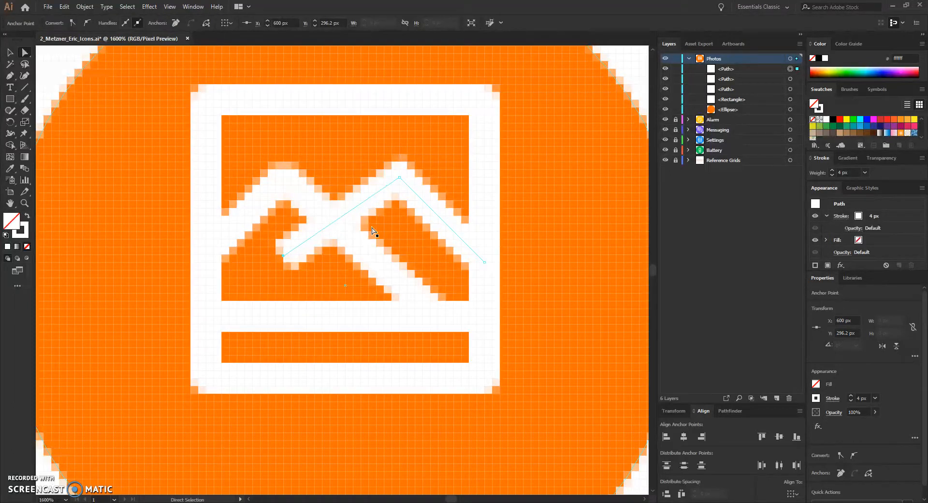
Nudge the second mountain path's starting anchor horizontally to X 610 px, onto the first mountain's descending slope.
key("Right")
key("Right")
key("Right")
key("Right")
key("Right")
key("Right")
key("Right")
key("Right")
key("Right")
key("Right")
Try the second mountain's peak anchor closer to the first mountain, at X 611 px.
left_click(400, 179)
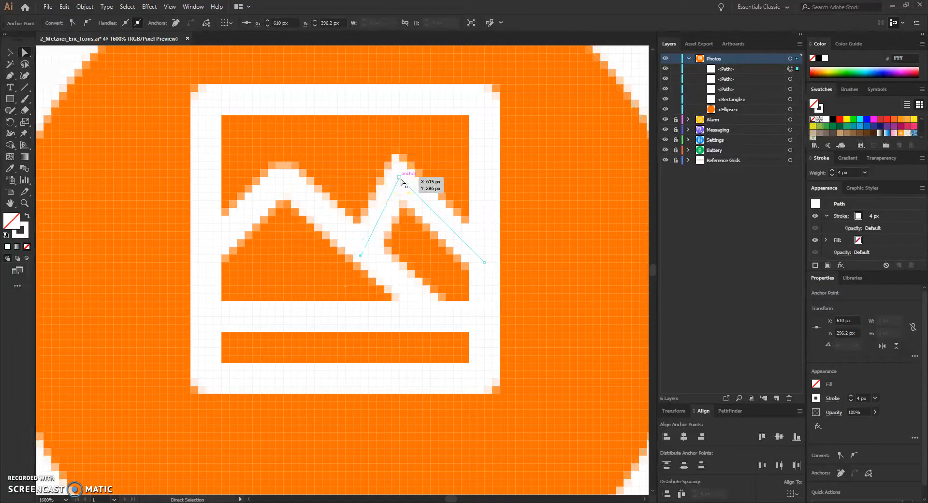
key("Left")
key("Left")
key("Left")
key("Left")
key("Left")
key("Left")
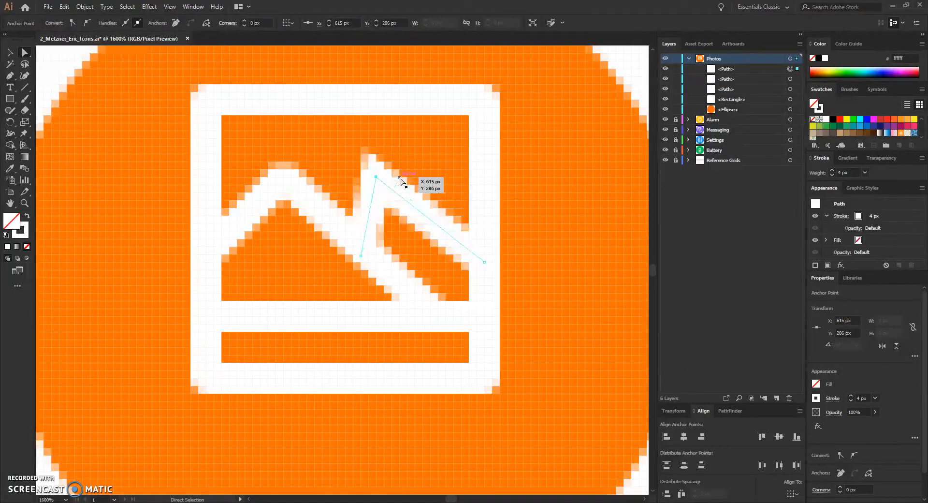
left_click_drag(353, 178, 360, 179)
key("Right")
key("Right")
key("Right")
key("Right")
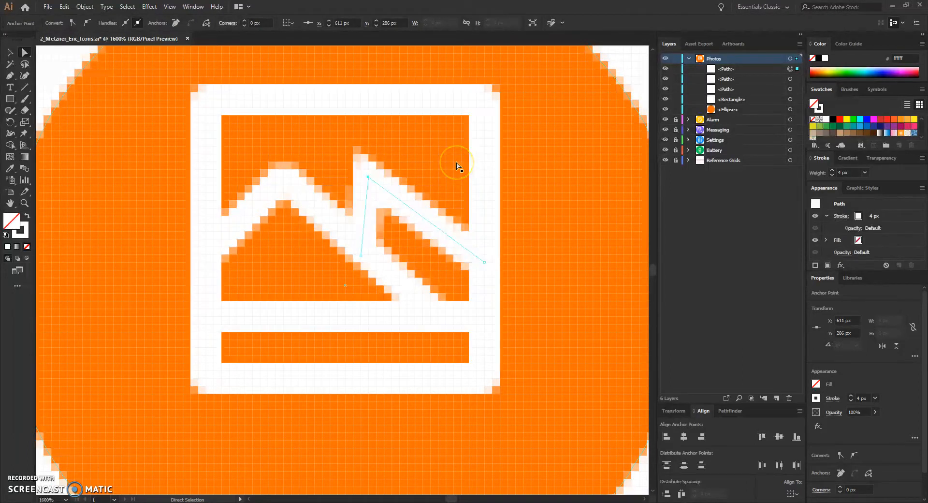
Try the second mountain's peak anchor directly above its end anchor, at X 626 px, Y 286 px.
key("Right")
key("Right")
key("Right")
key("Right")
key("Right")
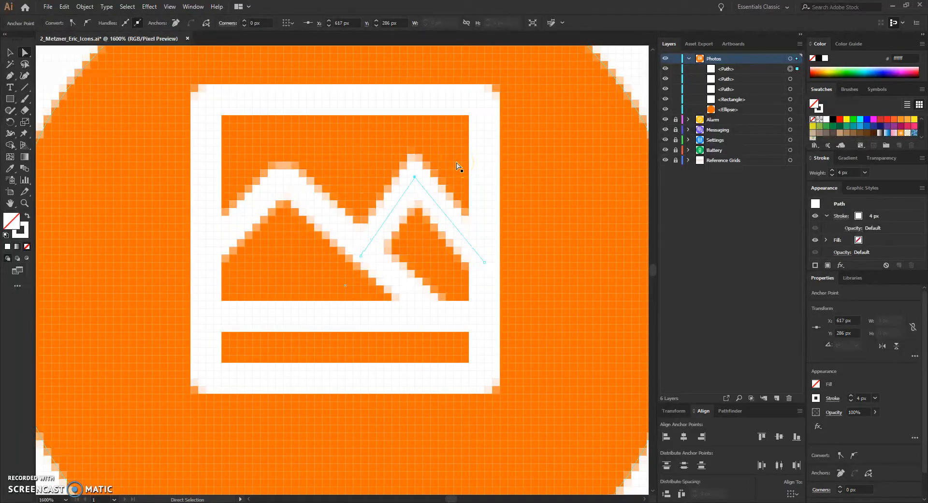
key("Right")
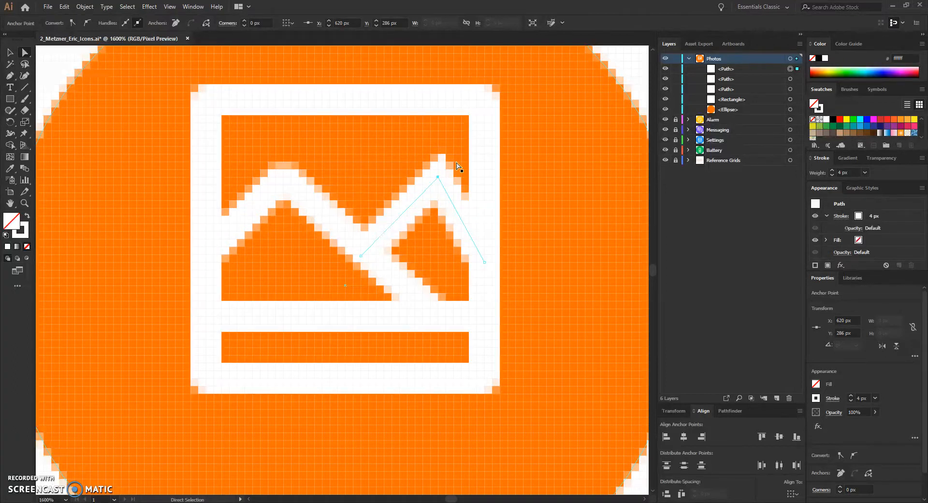
key("Right")
key("Right")
key("Right")
key("Right")
key("Right")
key("Right")
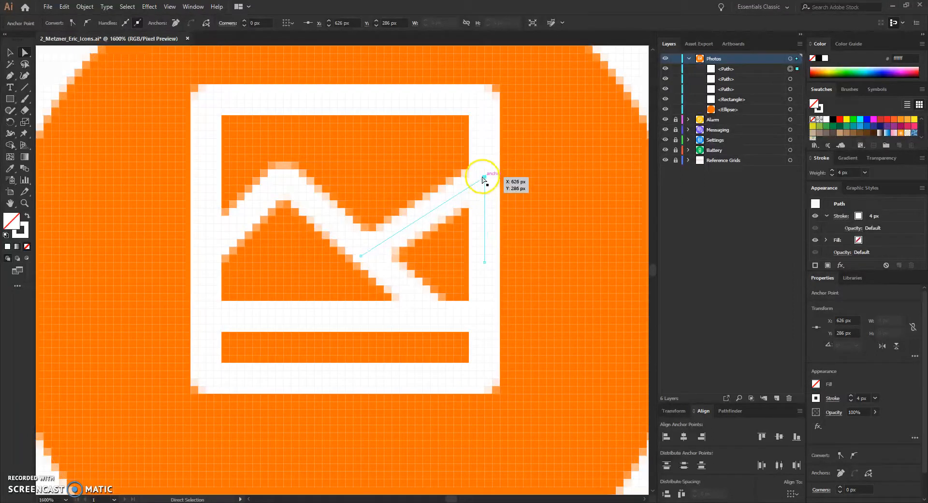
Nudge the second mountain's peak anchor horizontally to X 616 px.
key("Left")
key("Left")
key("Left")
key("Left")
key("Left")
key("Left")
key("Left")
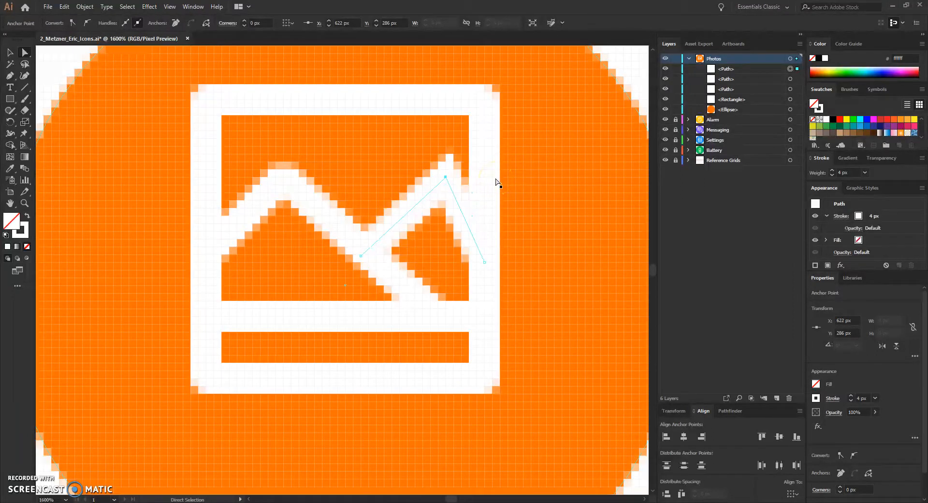
key("Left")
key("Left")
key("Left")
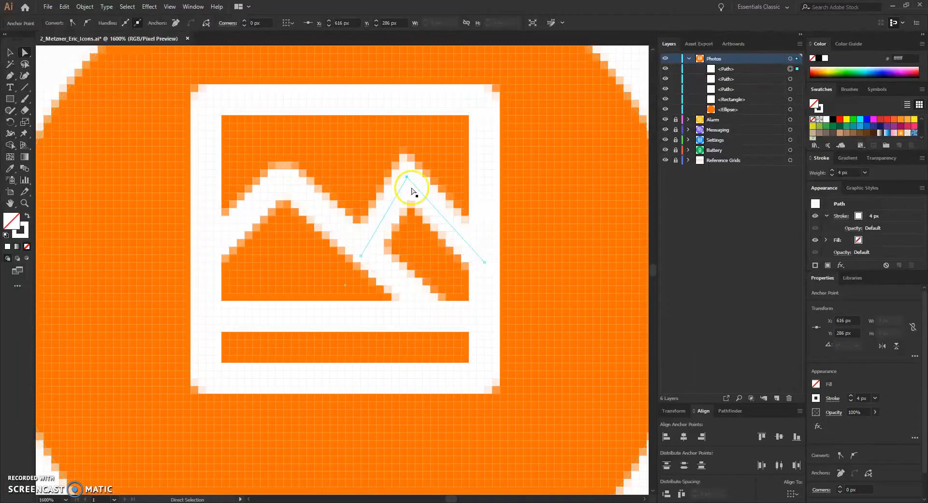
Lower the second mountain's peak anchor to Y 290 px so it sits below the first peak.
key("Down")
key("Down")
key("Down")
key("Down")
key("Down")
key("Down")
key("Down")
key("Down")
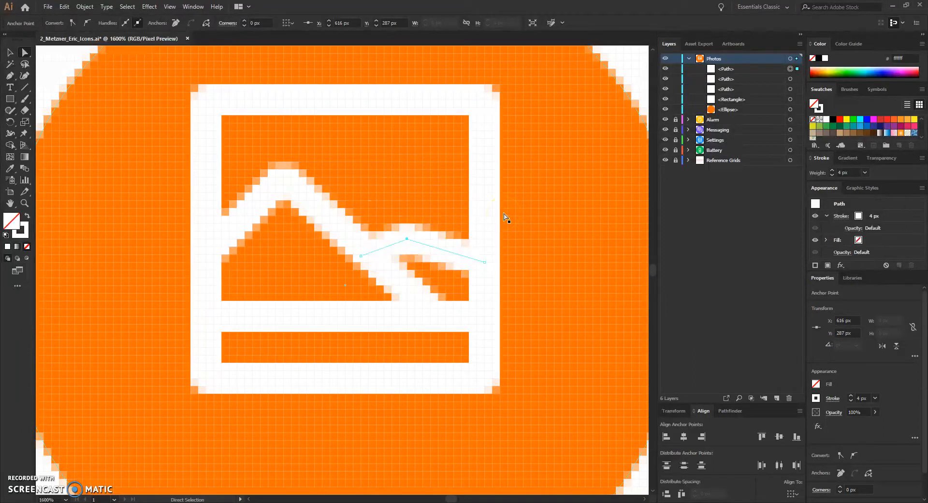
key("Up")
key("Up")
key("Up")
key("Up")
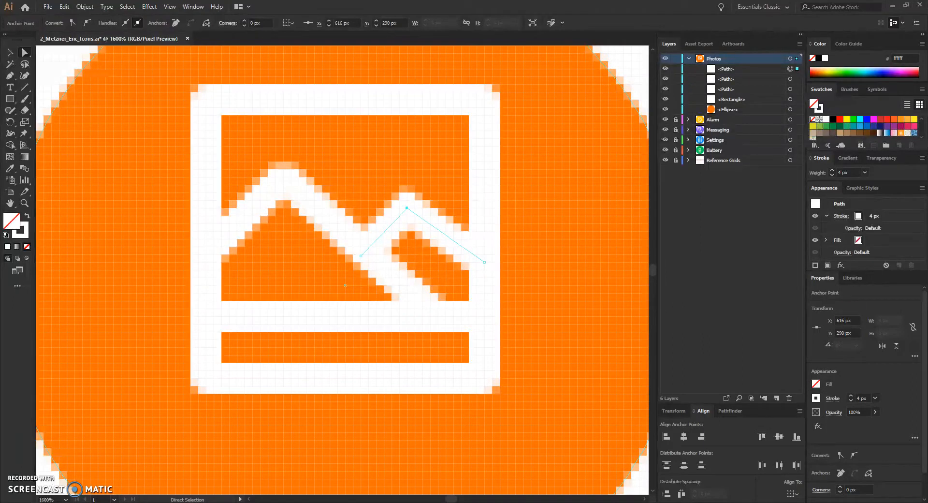
Adjust the height of the second mountain's end anchor on the square's edge, placing it at Y 298 px.
left_click(484, 262)
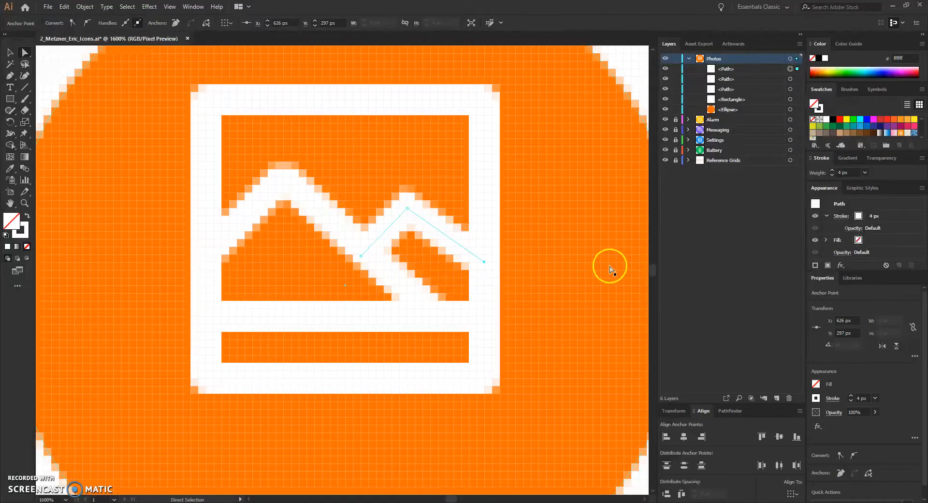
key("Down")
key("Down")
key("Down")
key("Down")
key("Down")
key("Down")
key("Down")
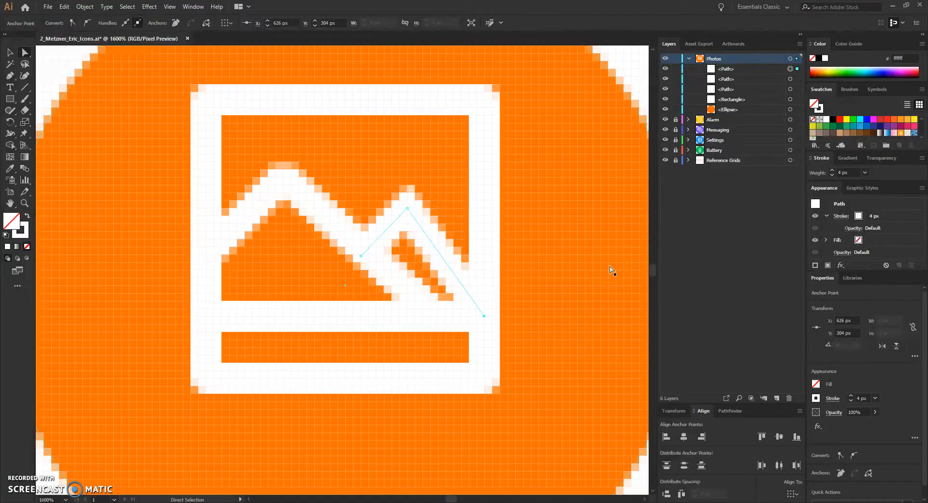
left_click(468, 327)
key("Up")
key("Up")
key("Up")
key("Up")
key("Up")
key("Up")
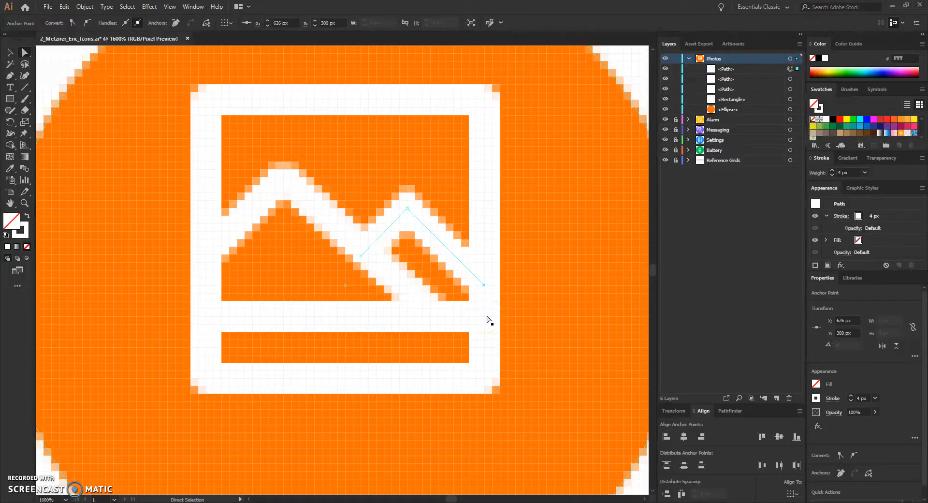
left_click(478, 318)
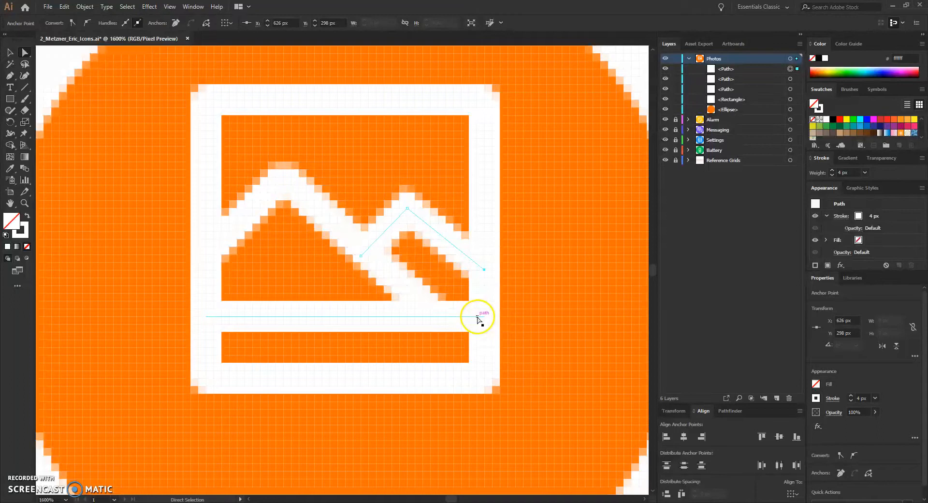
Adjust the height of the second mountain's starting anchor to Y 294.2 px, keeping it at X 610 px.
left_click(360, 257)
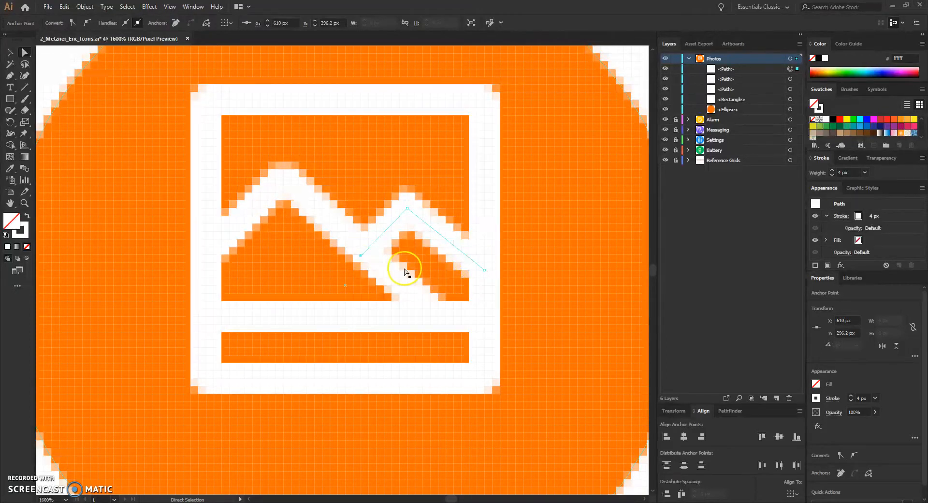
key("Down")
key("Down")
key("Down")
key("Down")
key("Down")
key("Down")
key("Down")
key("Down")
key("Up")
key("Up")
key("Up")
key("Up")
key("Up")
key("Up")
key("Up")
key("Up")
key("Up")
key("Up")
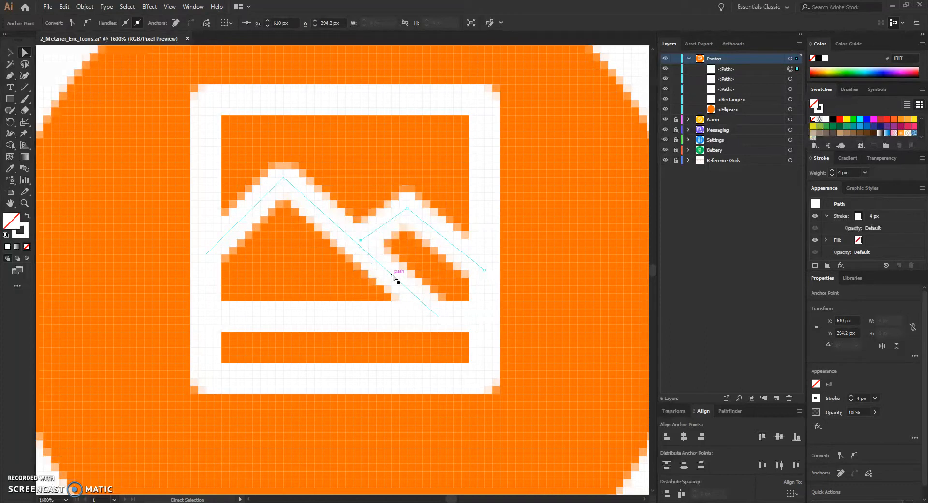
Try the second mountain's starting anchor at X 611 px, Y 295.2 px.
left_click(385, 168)
key("Left")
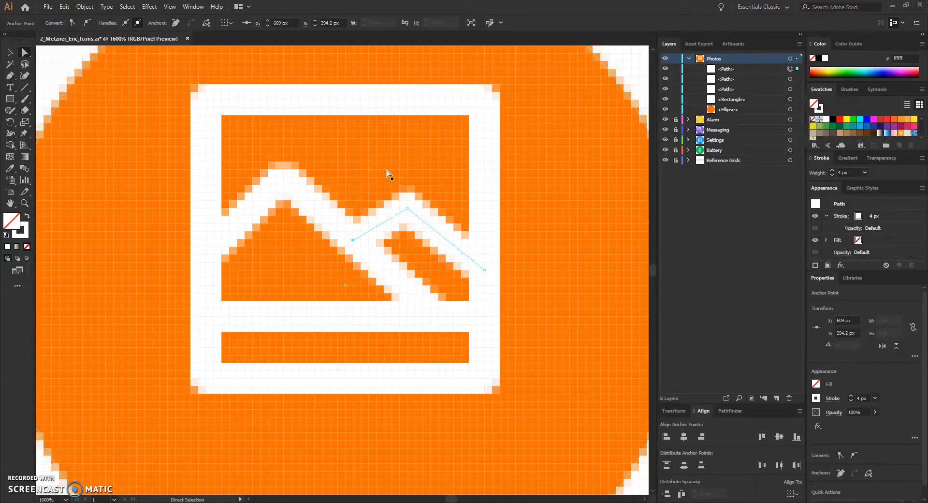
key("Right")
key("Right")
key("Down")
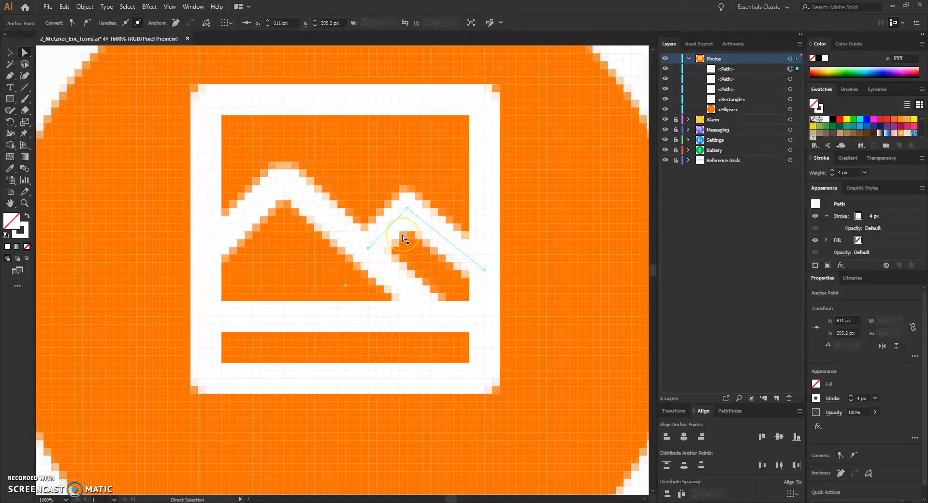
Try the second mountain's starting anchor above its peak, at X 611 px, Y 287.2 px.
left_click_drag(405, 238, 374, 159)
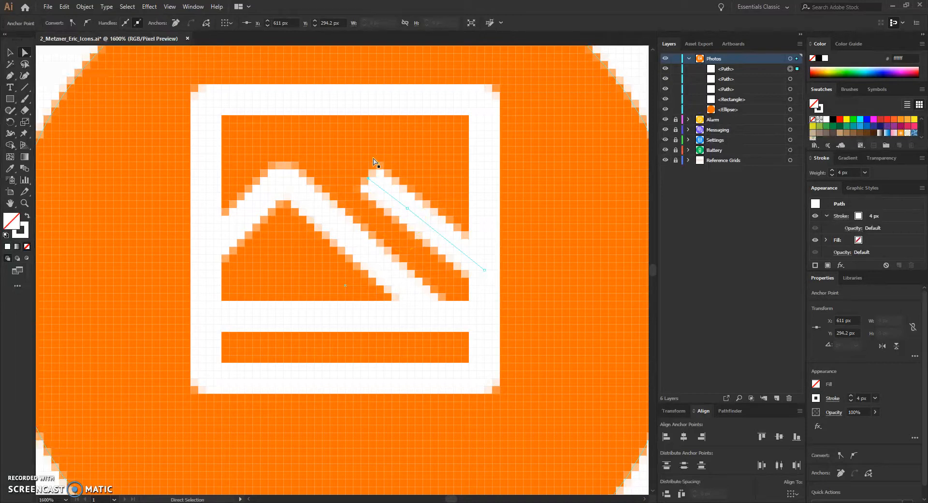
key("Up")
key("Up")
key("Down")
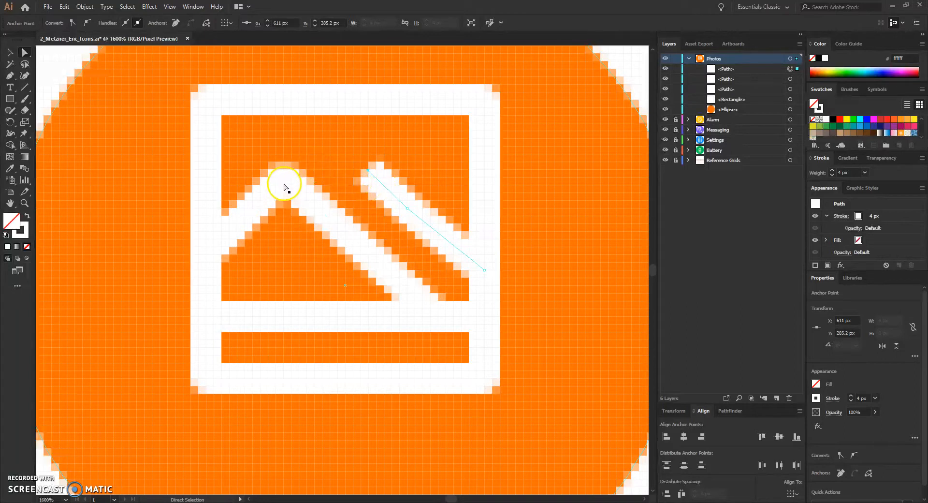
key("Down")
key("Down")
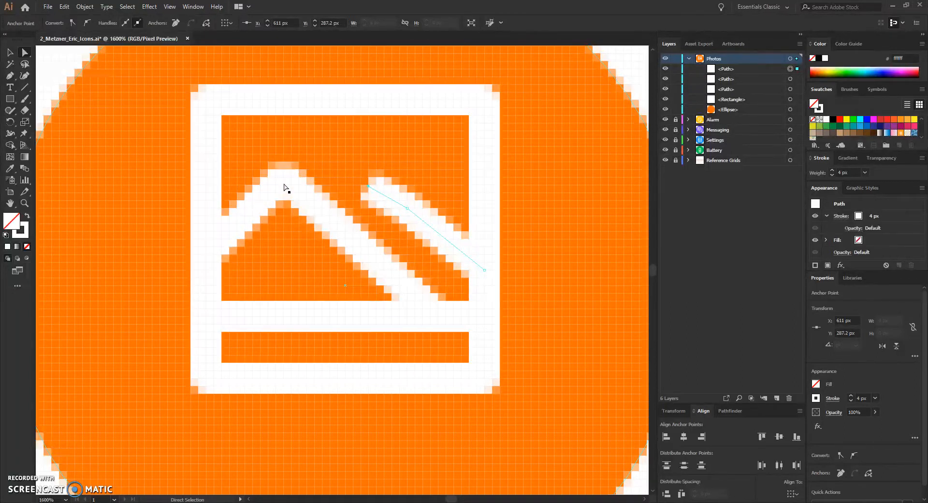
Try moving the second mountain's starting anchor horizontally across to the first mountain's peak.
key("Left")
key("Left")
key("Left")
key("Left")
key("Left")
key("Left")
key("Left")
key("Left")
key("Left")
key("Left")
key("Left")
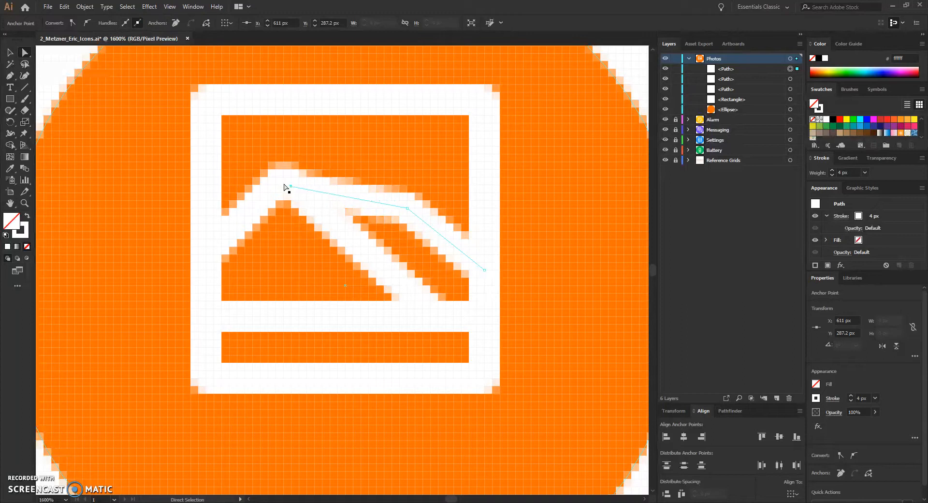
Try the second mountain's starting anchor away from the first peak, at X 609 px, Y 287.2 px.
key("Right")
key("Right")
key("Right")
key("Right")
key("Right")
key("Right")
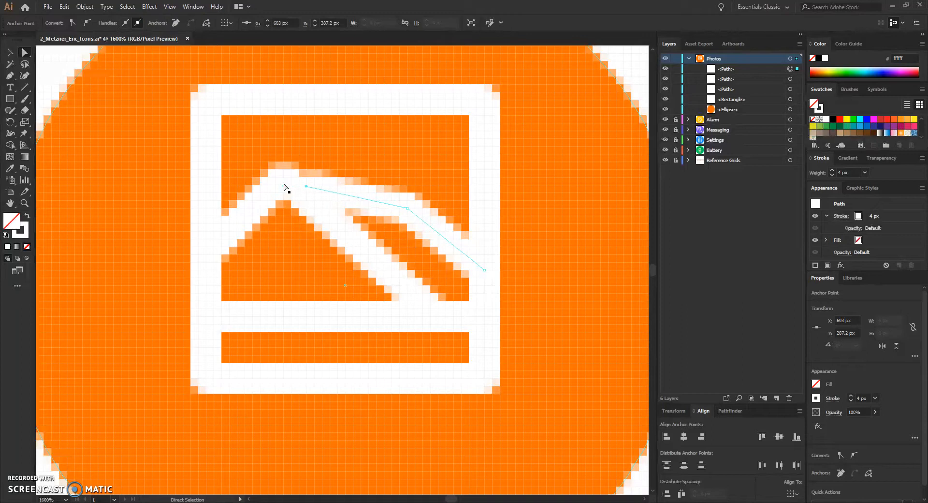
key("Right")
key("Right")
key("Right")
key("Right")
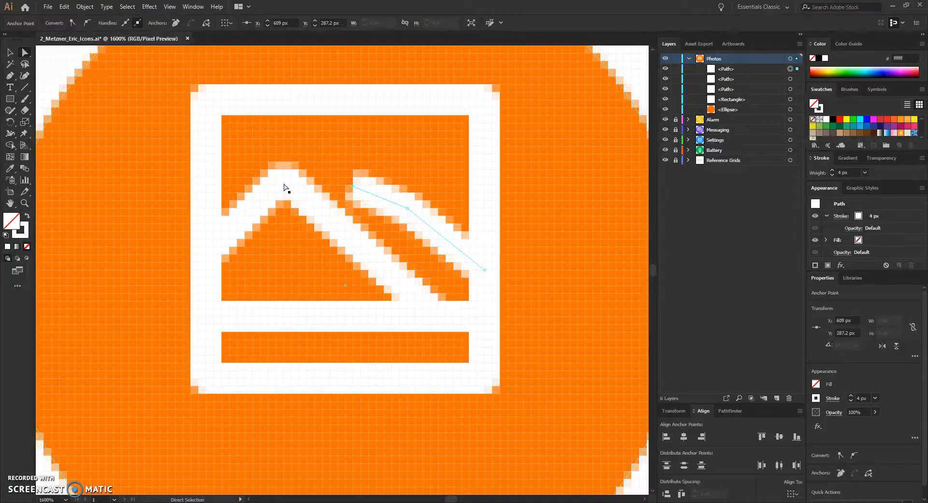
Try the second mountain's starting anchor down on the horizontal line, at X 610 px, Y 303.2 px.
key("Down")
key("Down")
key("Down")
key("Down")
key("Down")
key("Down")
key("Down")
key("Down")
key("Down")
key("Down")
key("Down")
key("Down")
key("Down")
key("Down")
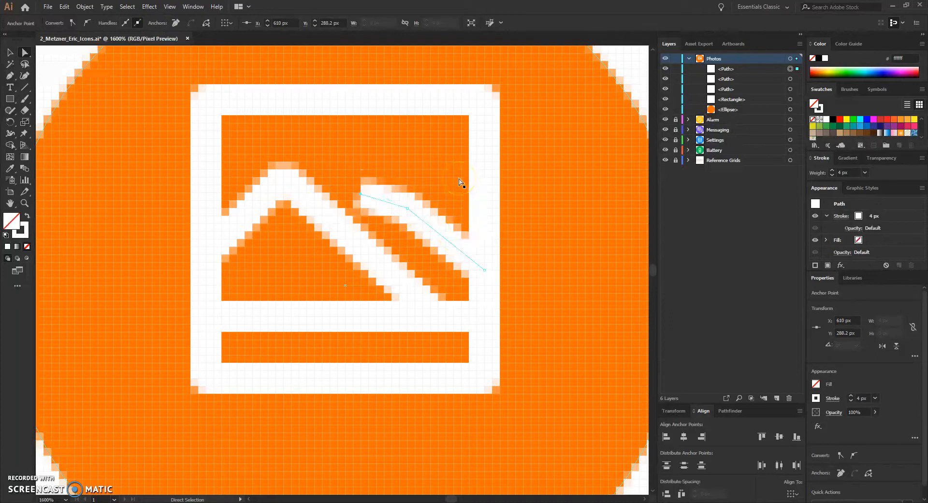
key("Down")
key("Down")
key("Down")
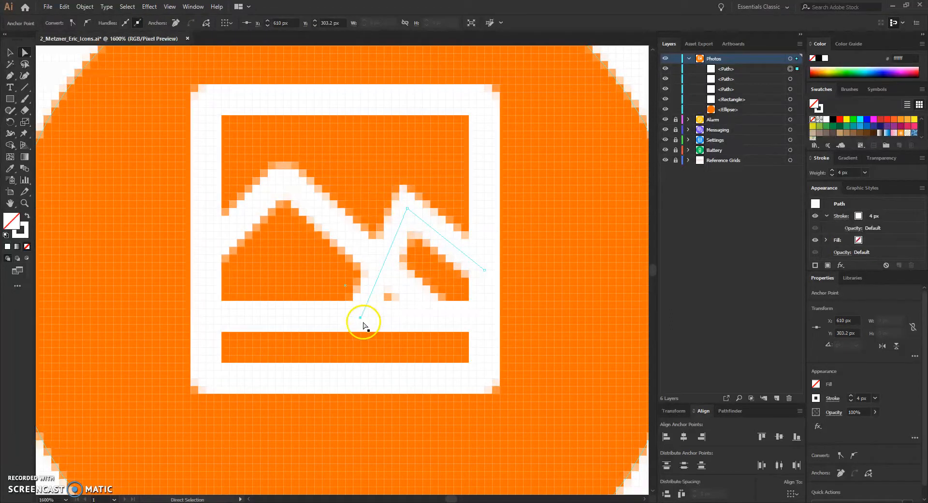
Raise the second mountain's starting anchor back onto the first mountain's slope at X 610 px, Y 294.2 px.
key("Up")
key("Up")
key("Up")
key("Up")
key("Up")
key("Up")
key("Up")
key("Up")
key("Up")
key("Up")
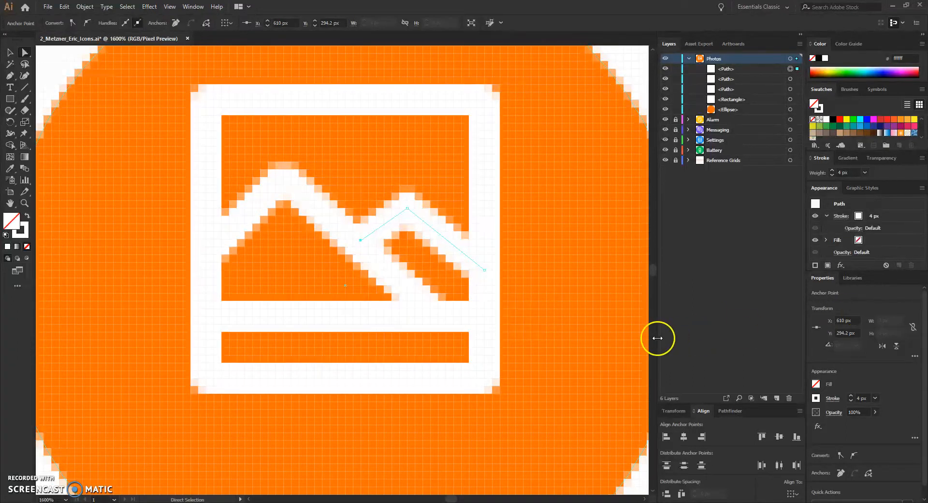
Adjust the second mountain's peak anchor vertically to X 616 px, Y 288 px.
left_click(407, 209)
key("Down")
key("Down")
key("Down")
key("Down")
key("Down")
key("Up")
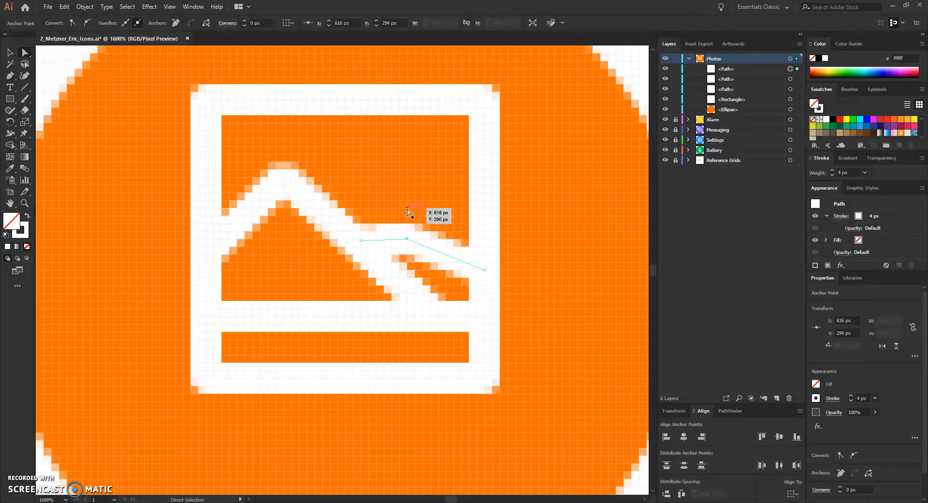
key("Up")
key("Up")
key("Up")
key("Up")
key("Up")
key("Up")
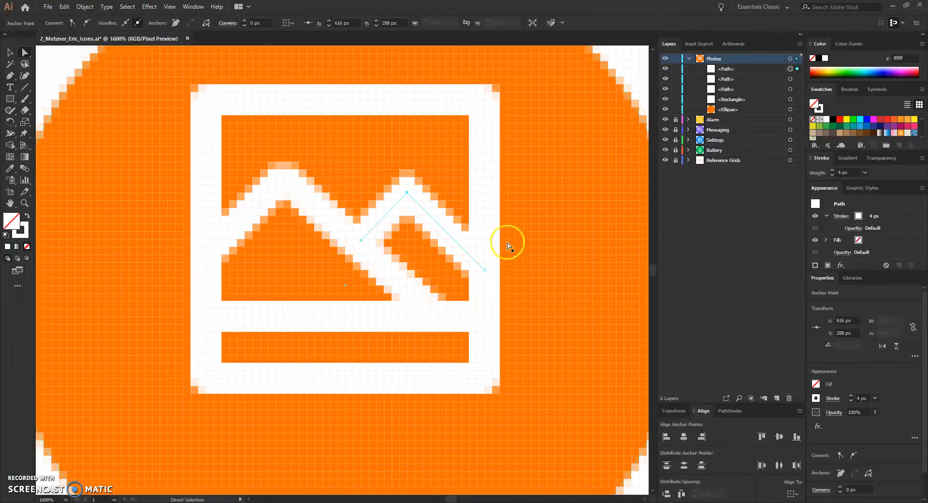
Group the white square, both mountain paths and the horizontal line in the Photos layer.
left_click(11, 52)
left_click(386, 100)
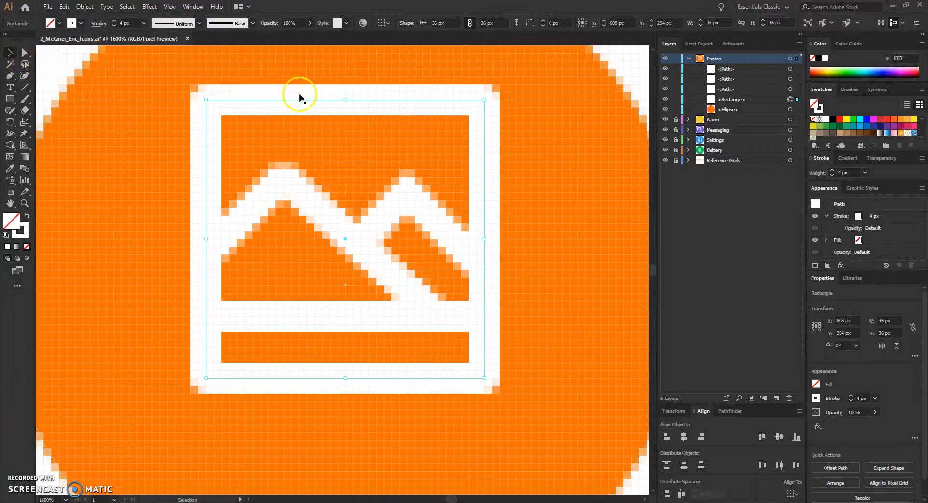
left_click(289, 186, "shift")
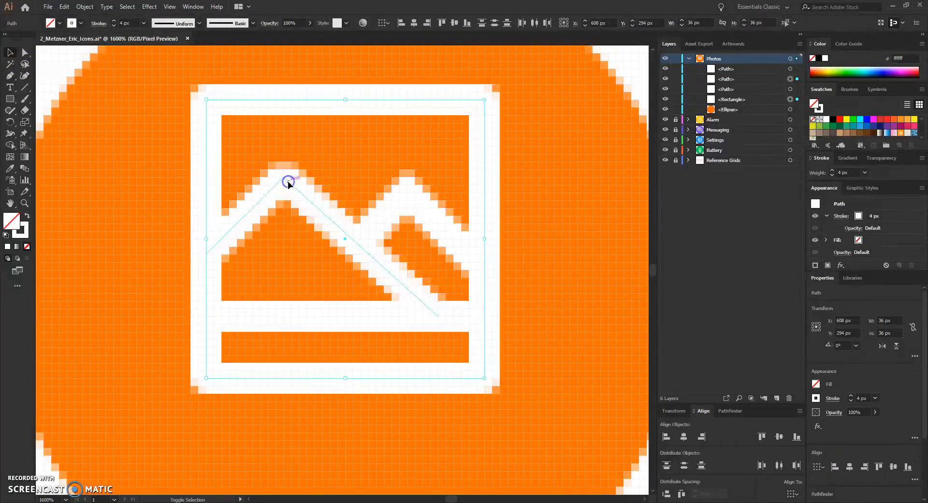
left_click(412, 198, "shift")
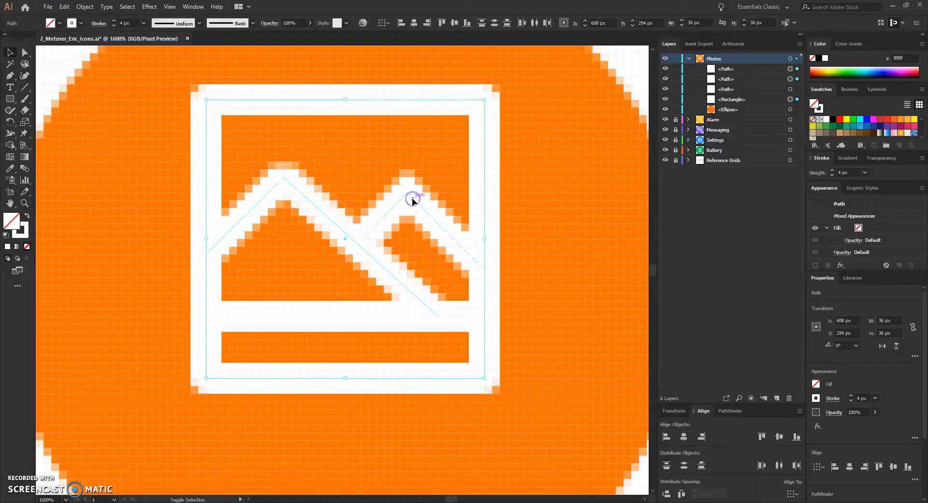
left_click(359, 320, "shift")
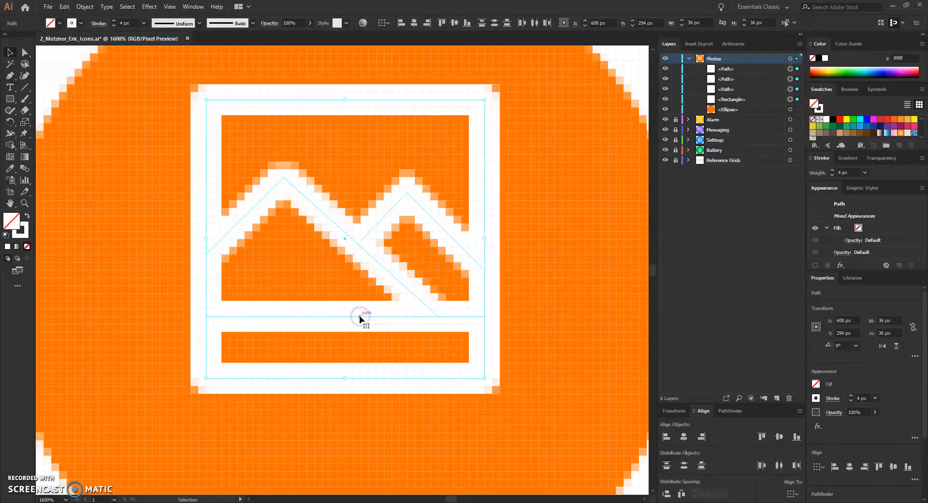
key("ctrl+g")
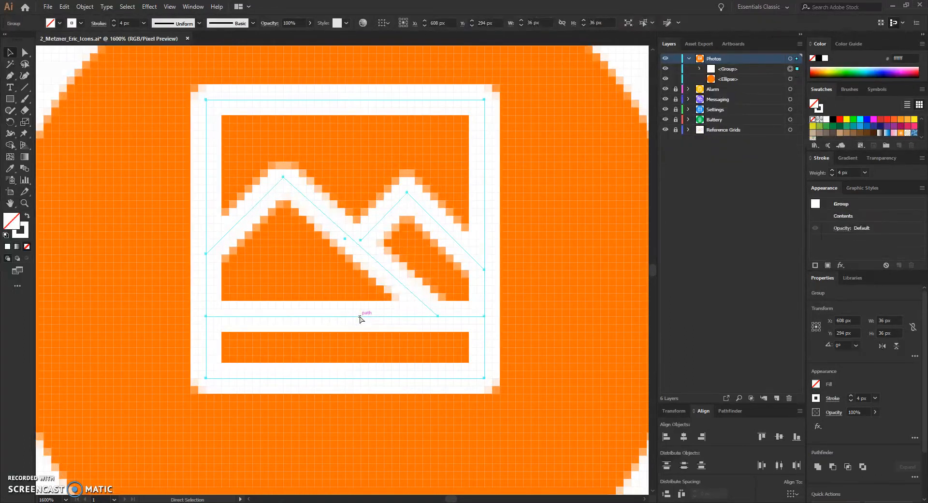
Toggle the visibility of the grouped picture artwork off and on to check what it contains.
left_click(666, 68)
left_click(666, 70)
left_click(665, 69)
left_click(666, 69)
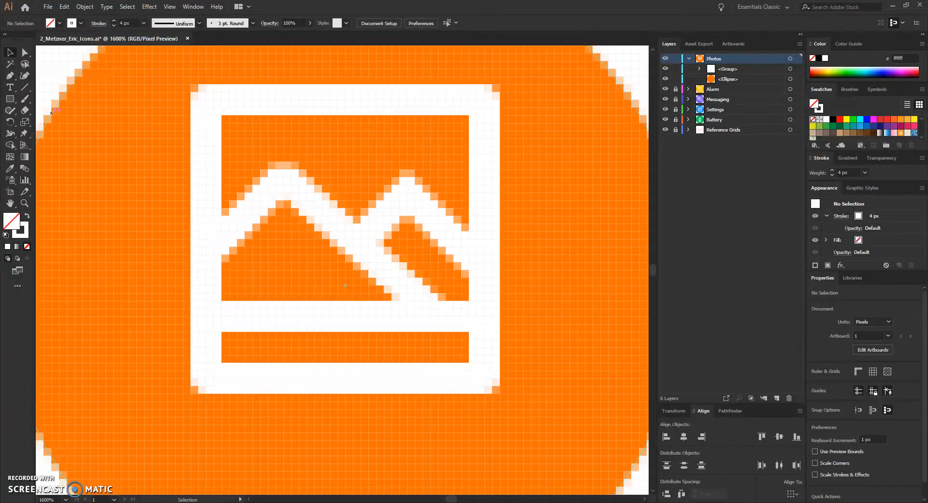
Create a rectangle 28 px wide and 6 px high beside the square, with a white fill and no stroke.
left_click(10, 100)
left_click(11, 102)
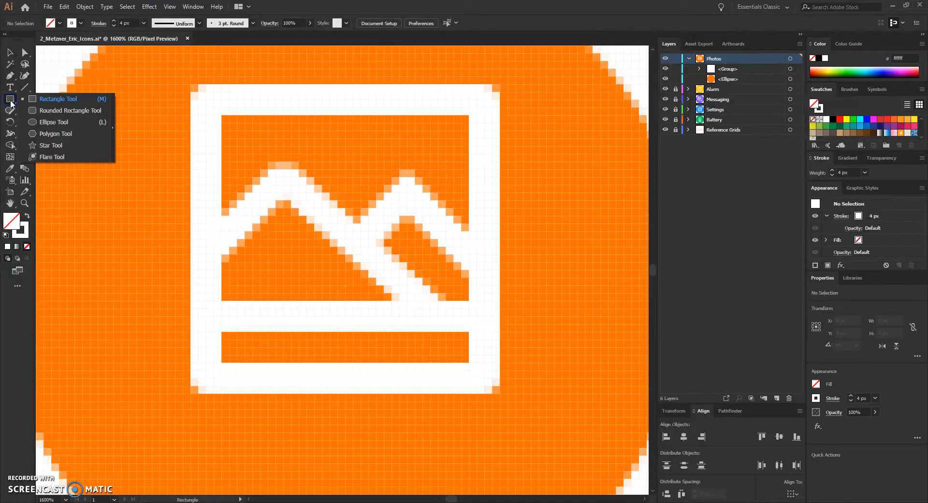
left_click(56, 99)
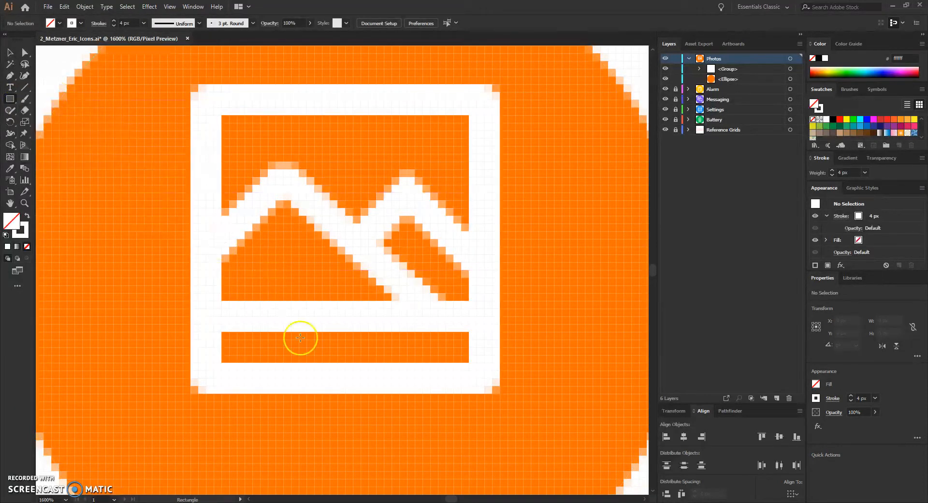
left_click(543, 228)
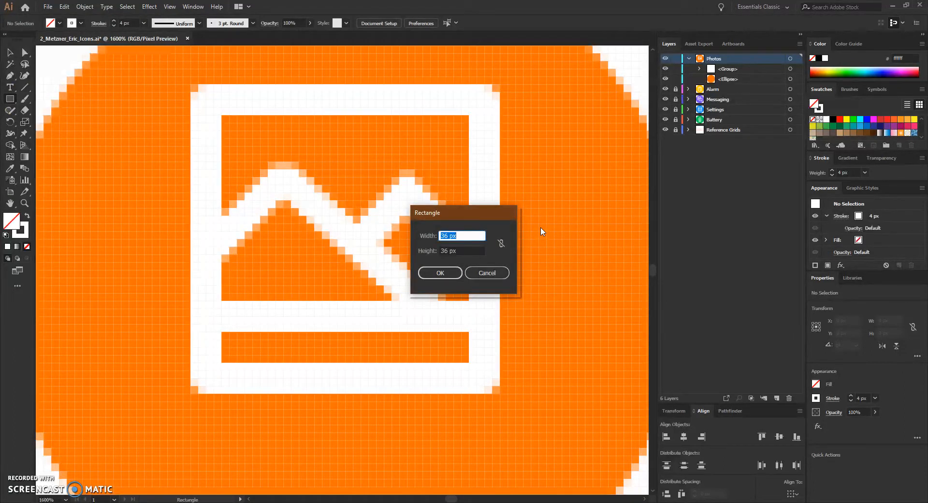
type("28")
key("Tab")
type("6")
left_click(447, 272)
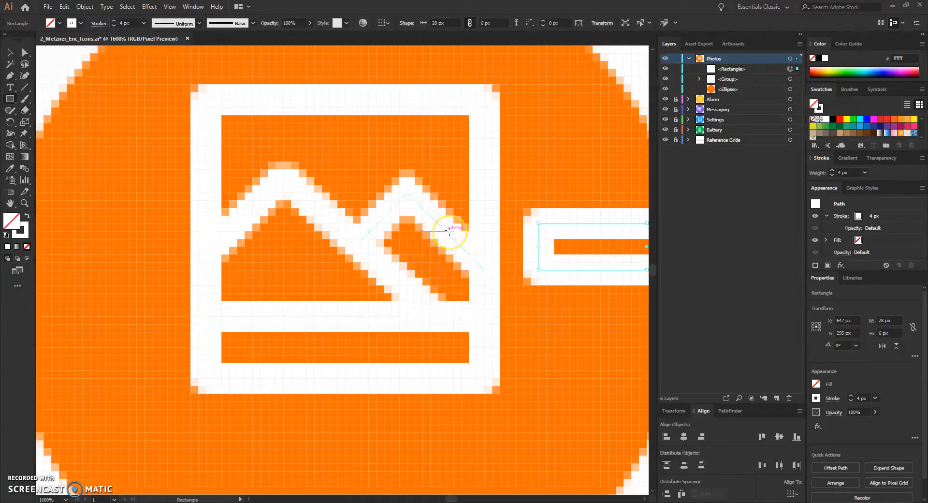
key("shift+x")
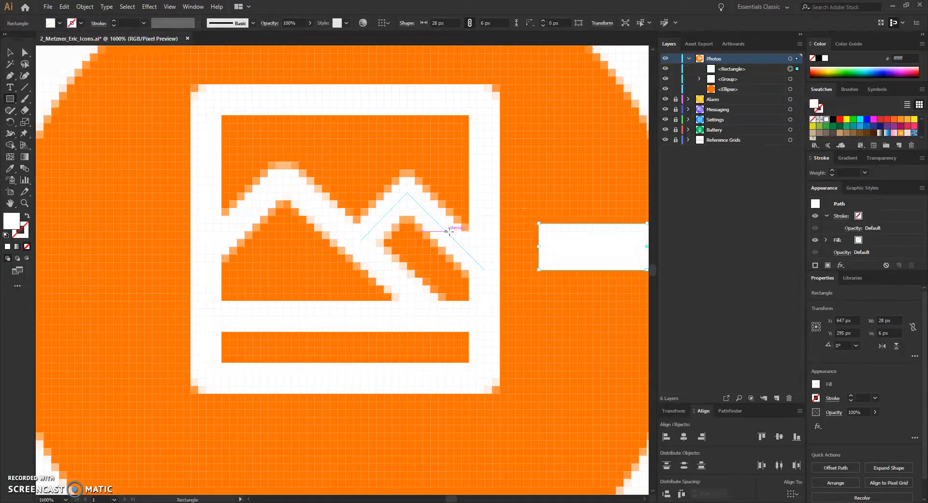
Move the small rectangle horizontally to X 608 px, centred on the square.
key("Left")
key("Left")
key("Left")
key("Left")
key("Left")
key("Left")
key("Left")
key("Left")
key("Left")
key("Left")
key("Left")
key("Left")
key("Left")
key("Left")
key("Left")
key("Left")
key("Left")
key("Left")
key("Left")
key("Left")
key("Left")
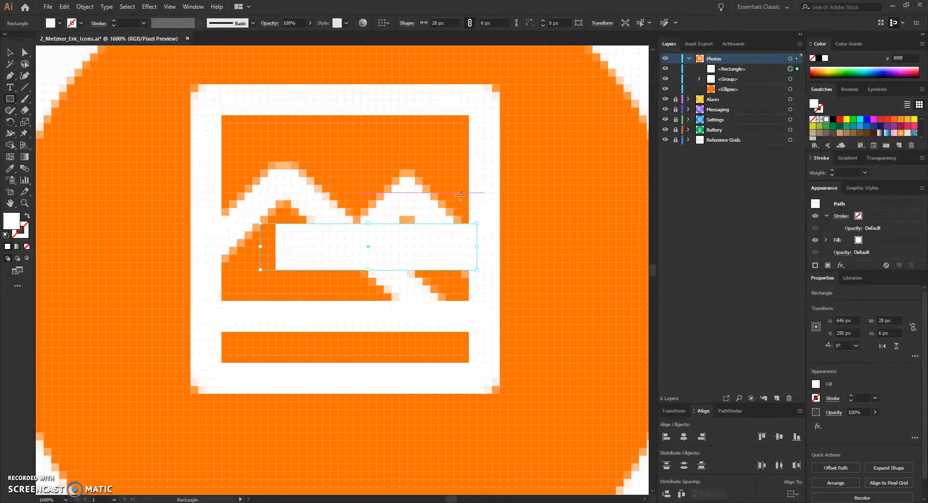
key("Right")
key("Right")
Move the small rectangle down below the square to Y 321 px.
key("Down")
key("Down")
key("Down")
key("Down")
key("Down")
key("Down")
key("Down")
key("Down")
key("Down")
key("Down")
key("Down")
key("Down")
key("Down")
key("Down")
key("Down")
key("Down")
key("Down")
key("Down")
key("Down")
key("Down")
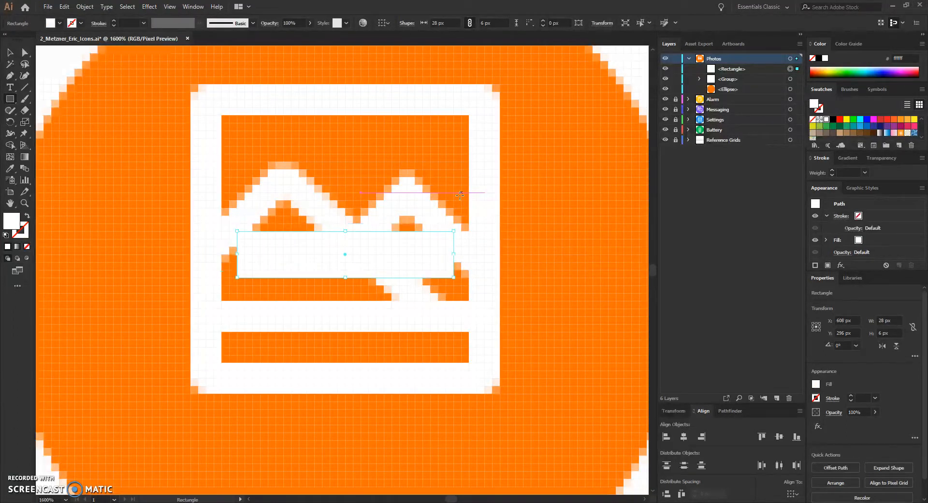
key("Up")
key("Up")
key("Up")
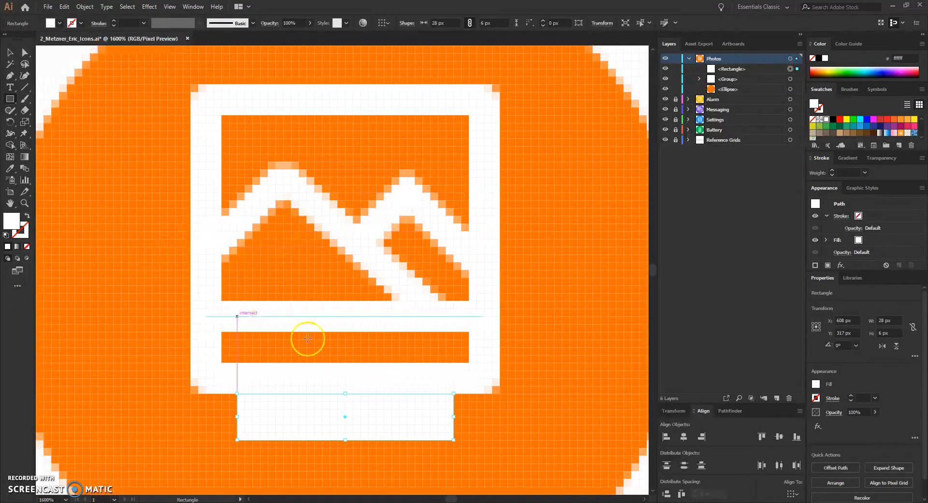
key("Down")
key("Down")
key("Down")
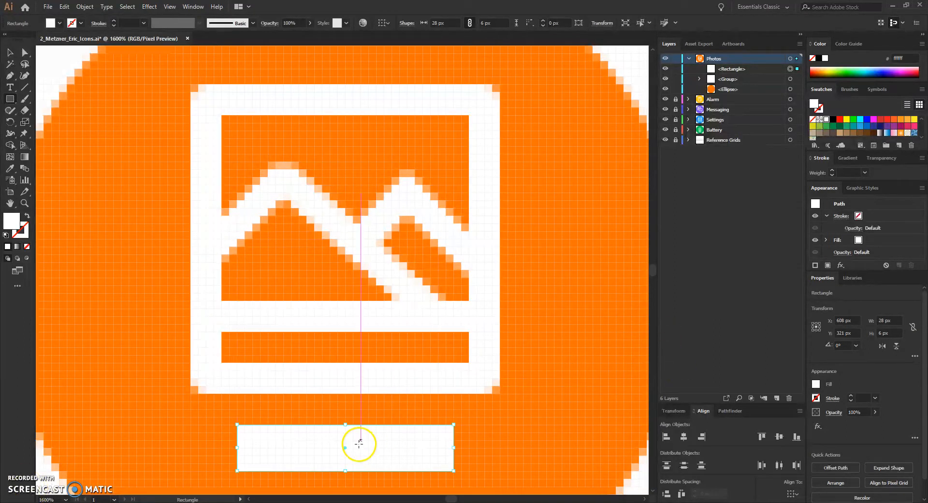
Swap the small rectangle's fill for a white stroke and set the stroke weight to 4 px.
key("shift+x")
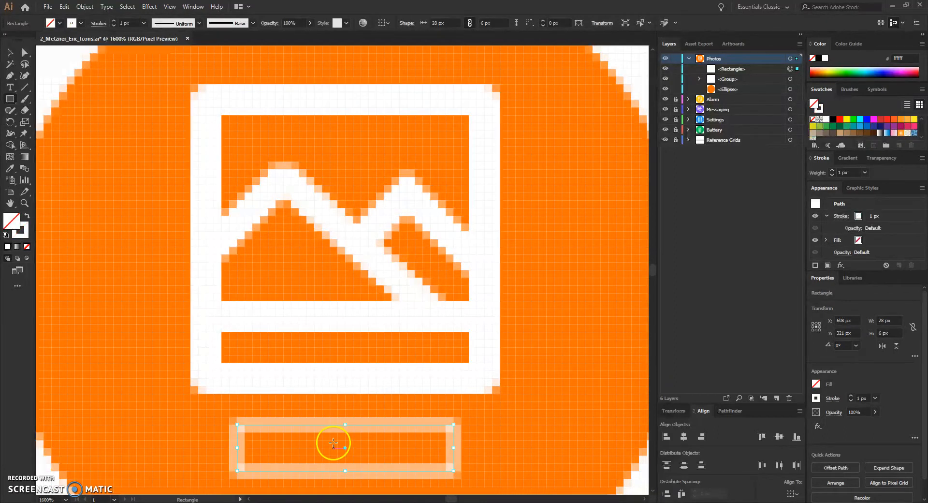
left_click(114, 21)
left_click(115, 21)
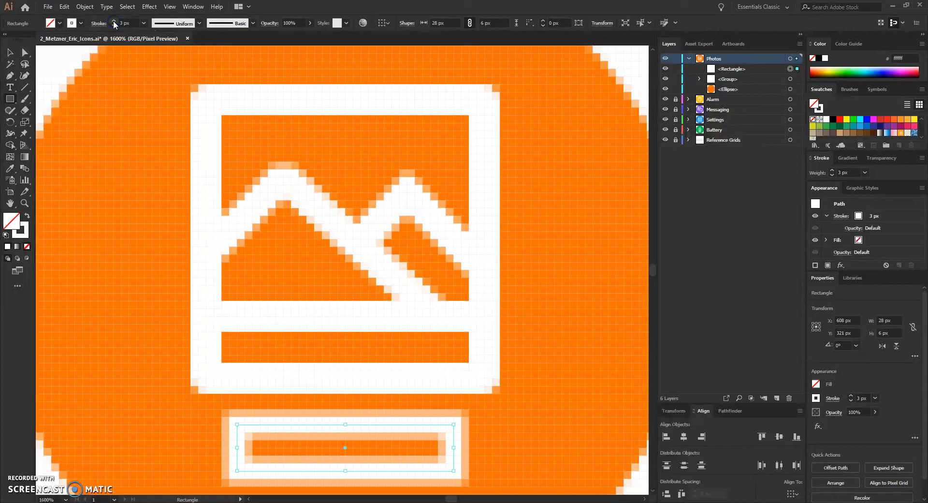
left_click(115, 21)
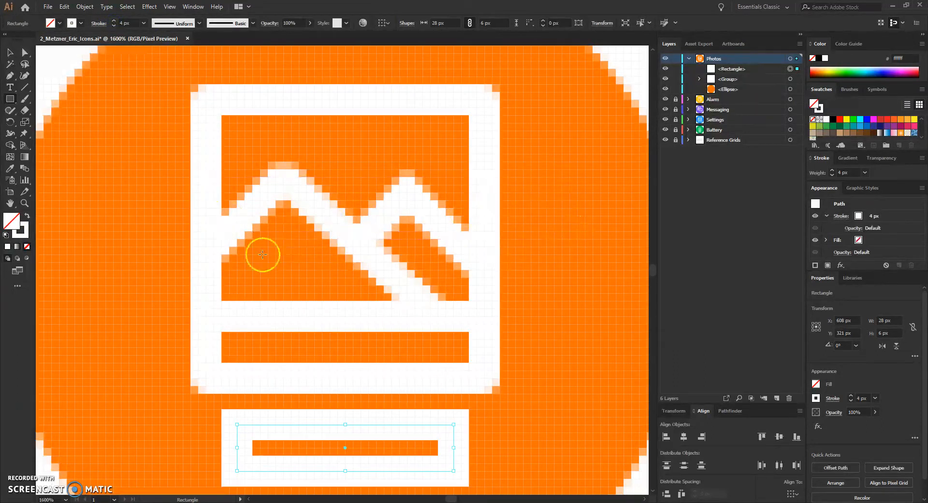
left_click(10, 76)
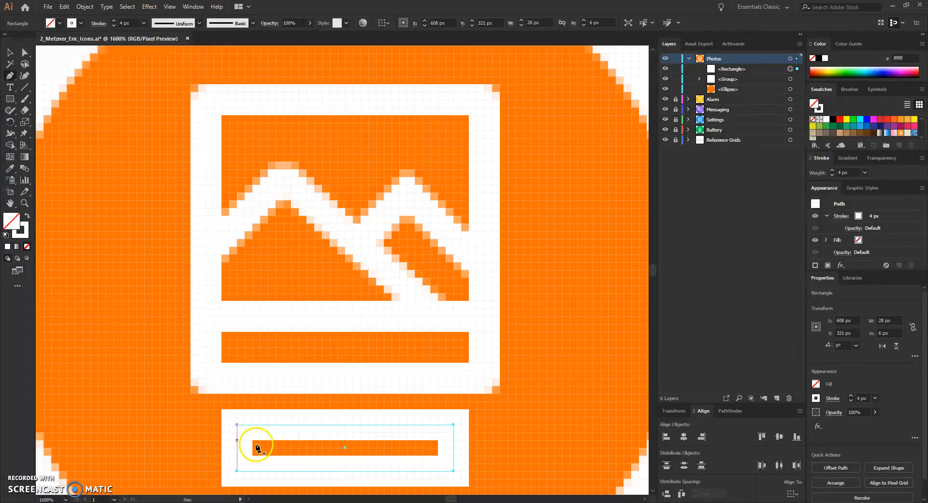
left_click_drag(317, 425, 345, 426)
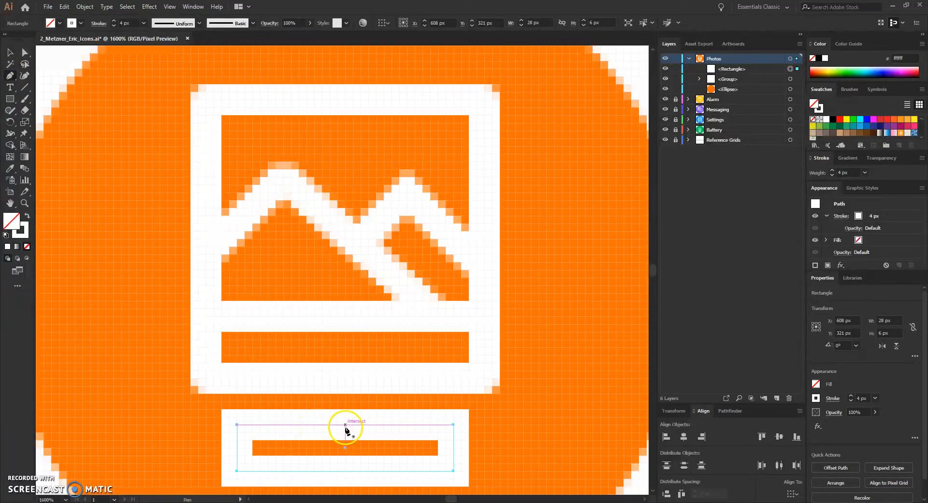
left_click(344, 425)
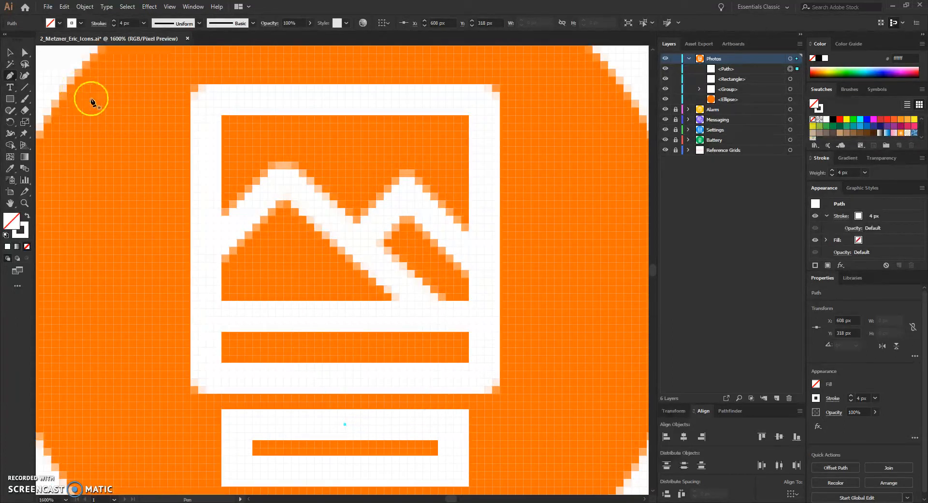
key("ctrl+z")
Add an anchor point at the middle of the small rectangle's top edge, at X 608 px, Y 318 px.
left_click(10, 76)
left_click(44, 88)
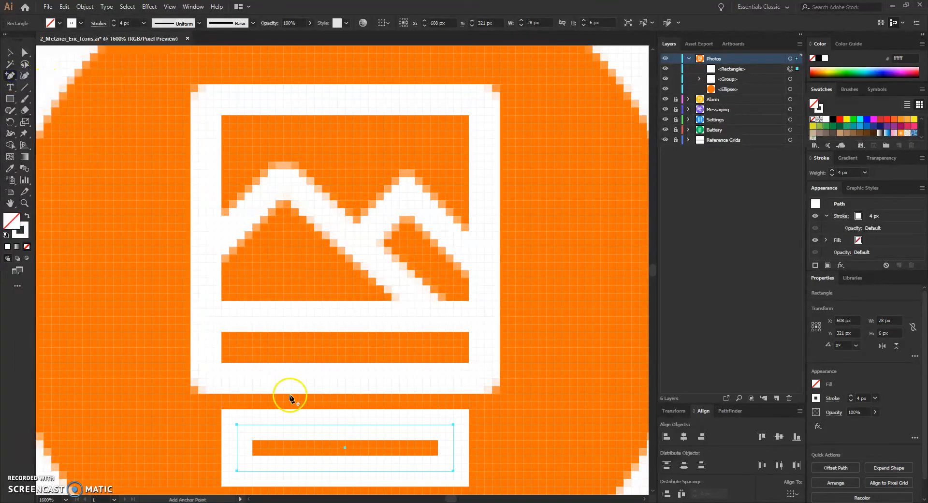
left_click(345, 425)
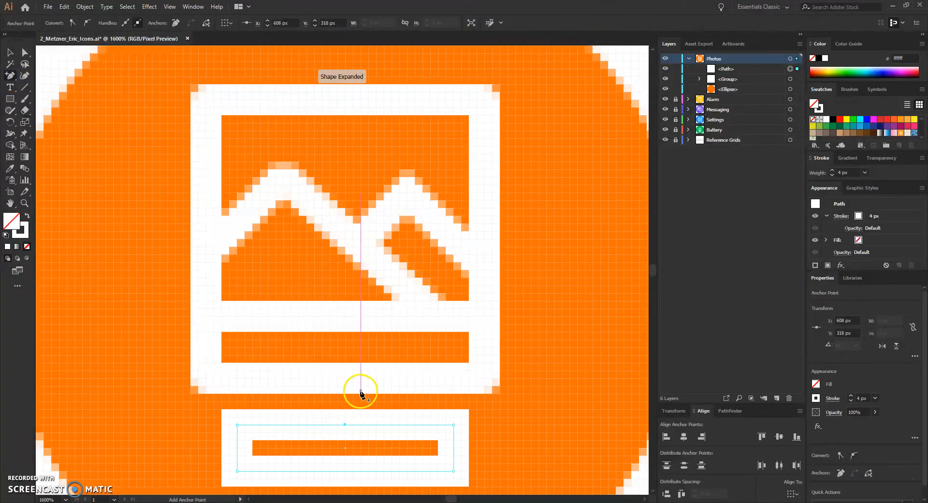
Remove the small rectangle's top edge at the added anchor to leave an open U shape, and save the file.
left_click(26, 52)
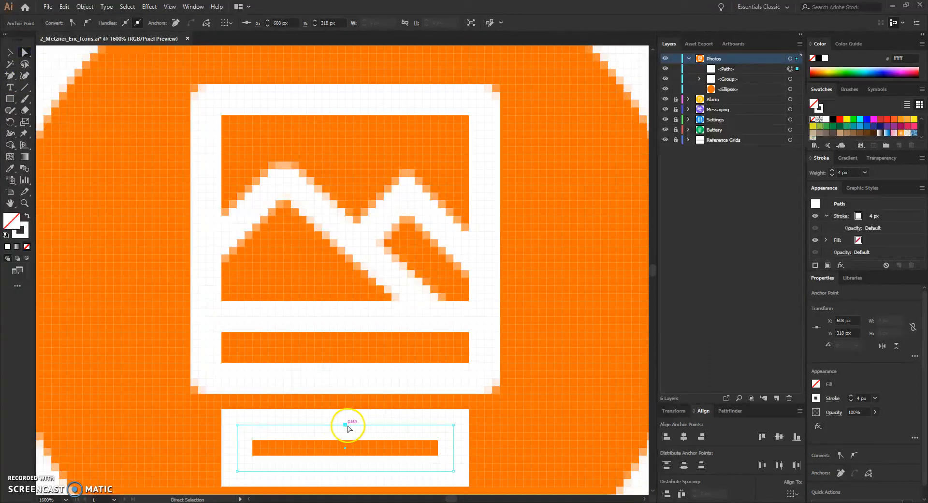
left_click(345, 425)
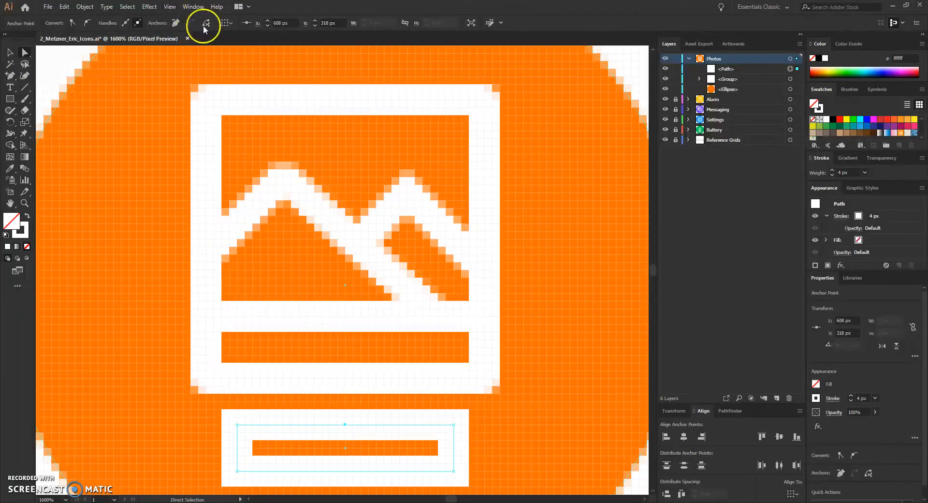
left_click(175, 24)
left_click(345, 424)
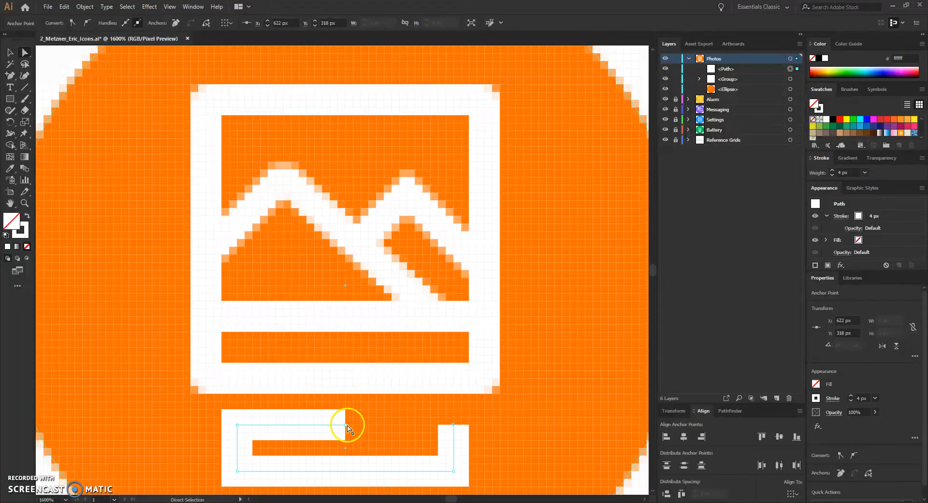
left_click(175, 24)
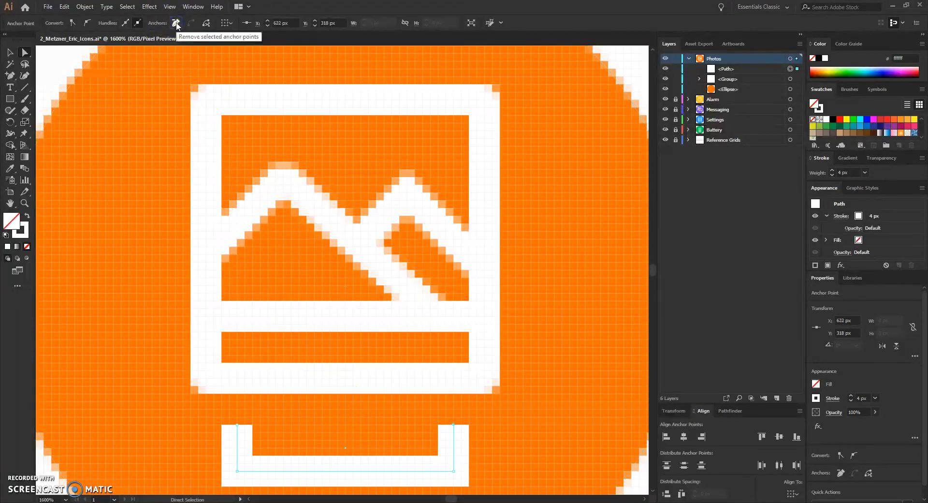
key("ctrl+s")
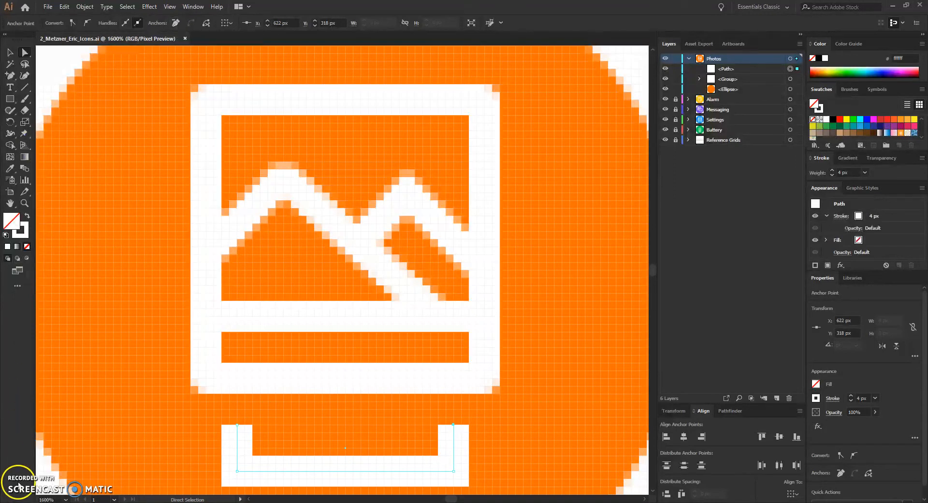
Set the U-shaped path's stroke corners to a round join.
left_click(842, 216)
left_click(786, 256)
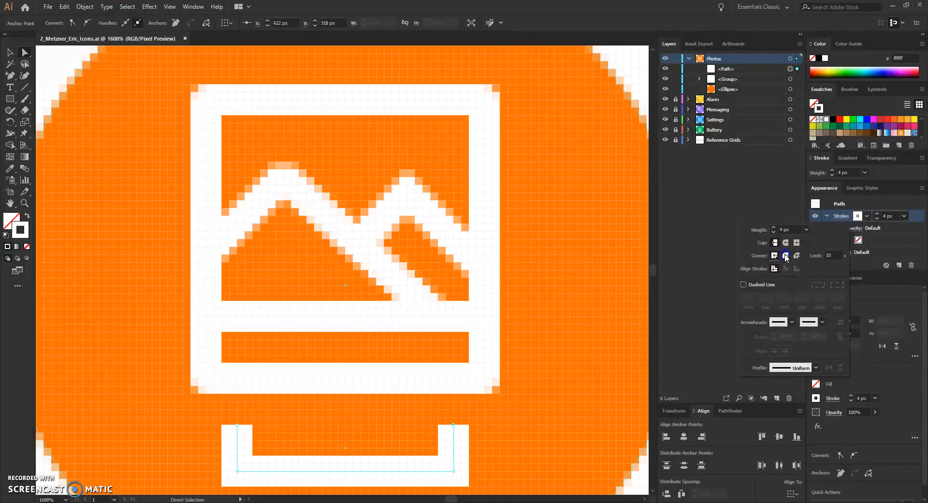
left_click(460, 14)
Turn off Pixel Preview, show the whole artboard with all five icons and save the file.
left_click(170, 6)
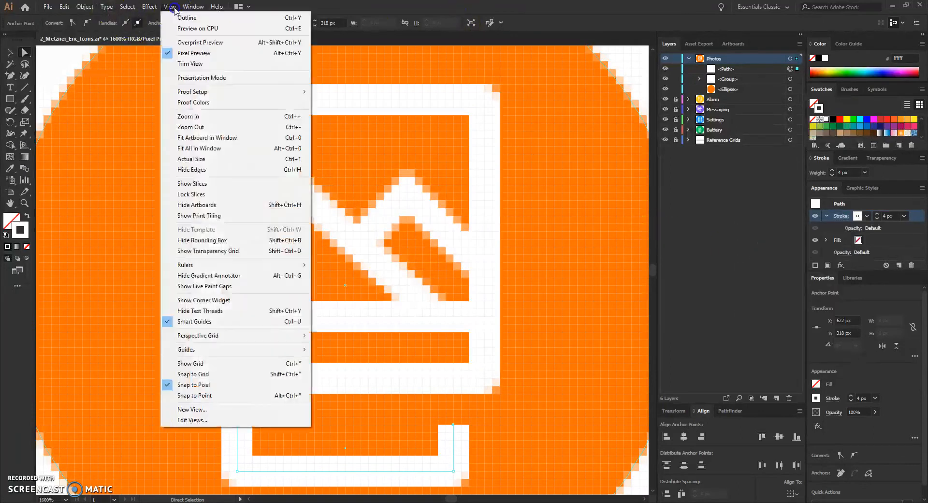
left_click(170, 53)
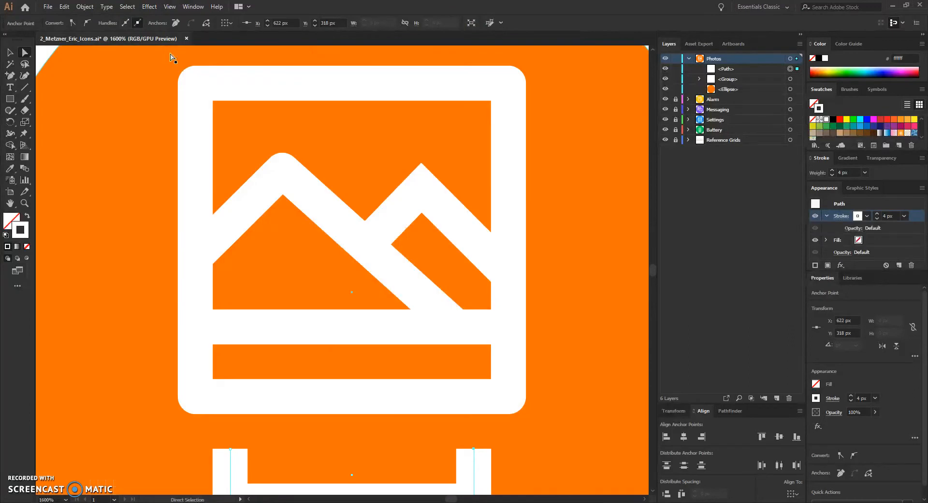
key("ctrl+0")
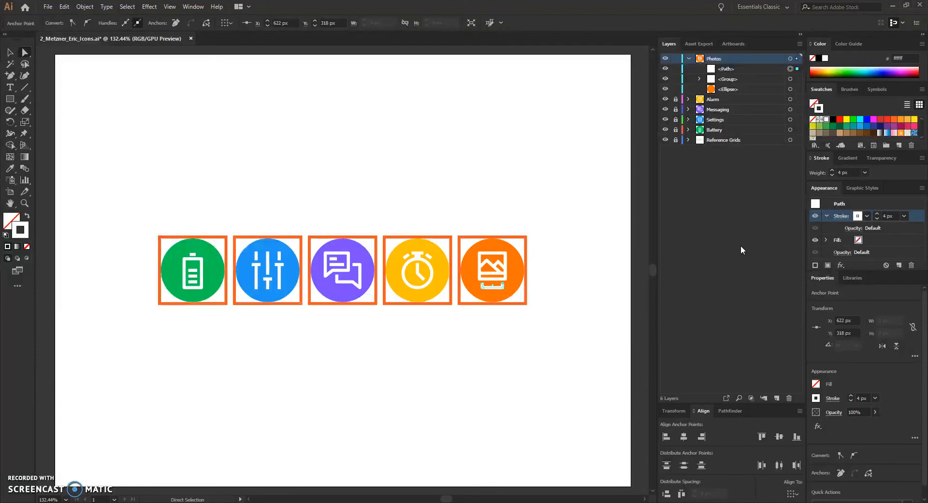
key("ctrl+s")
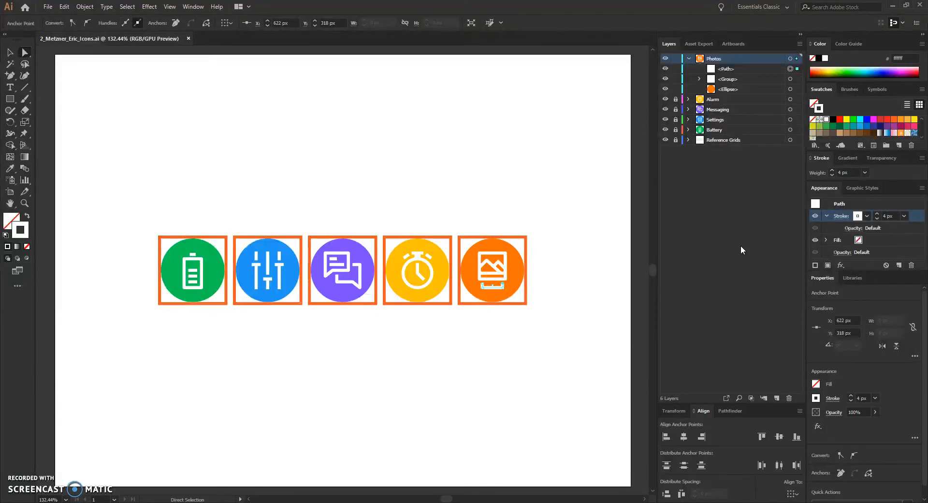